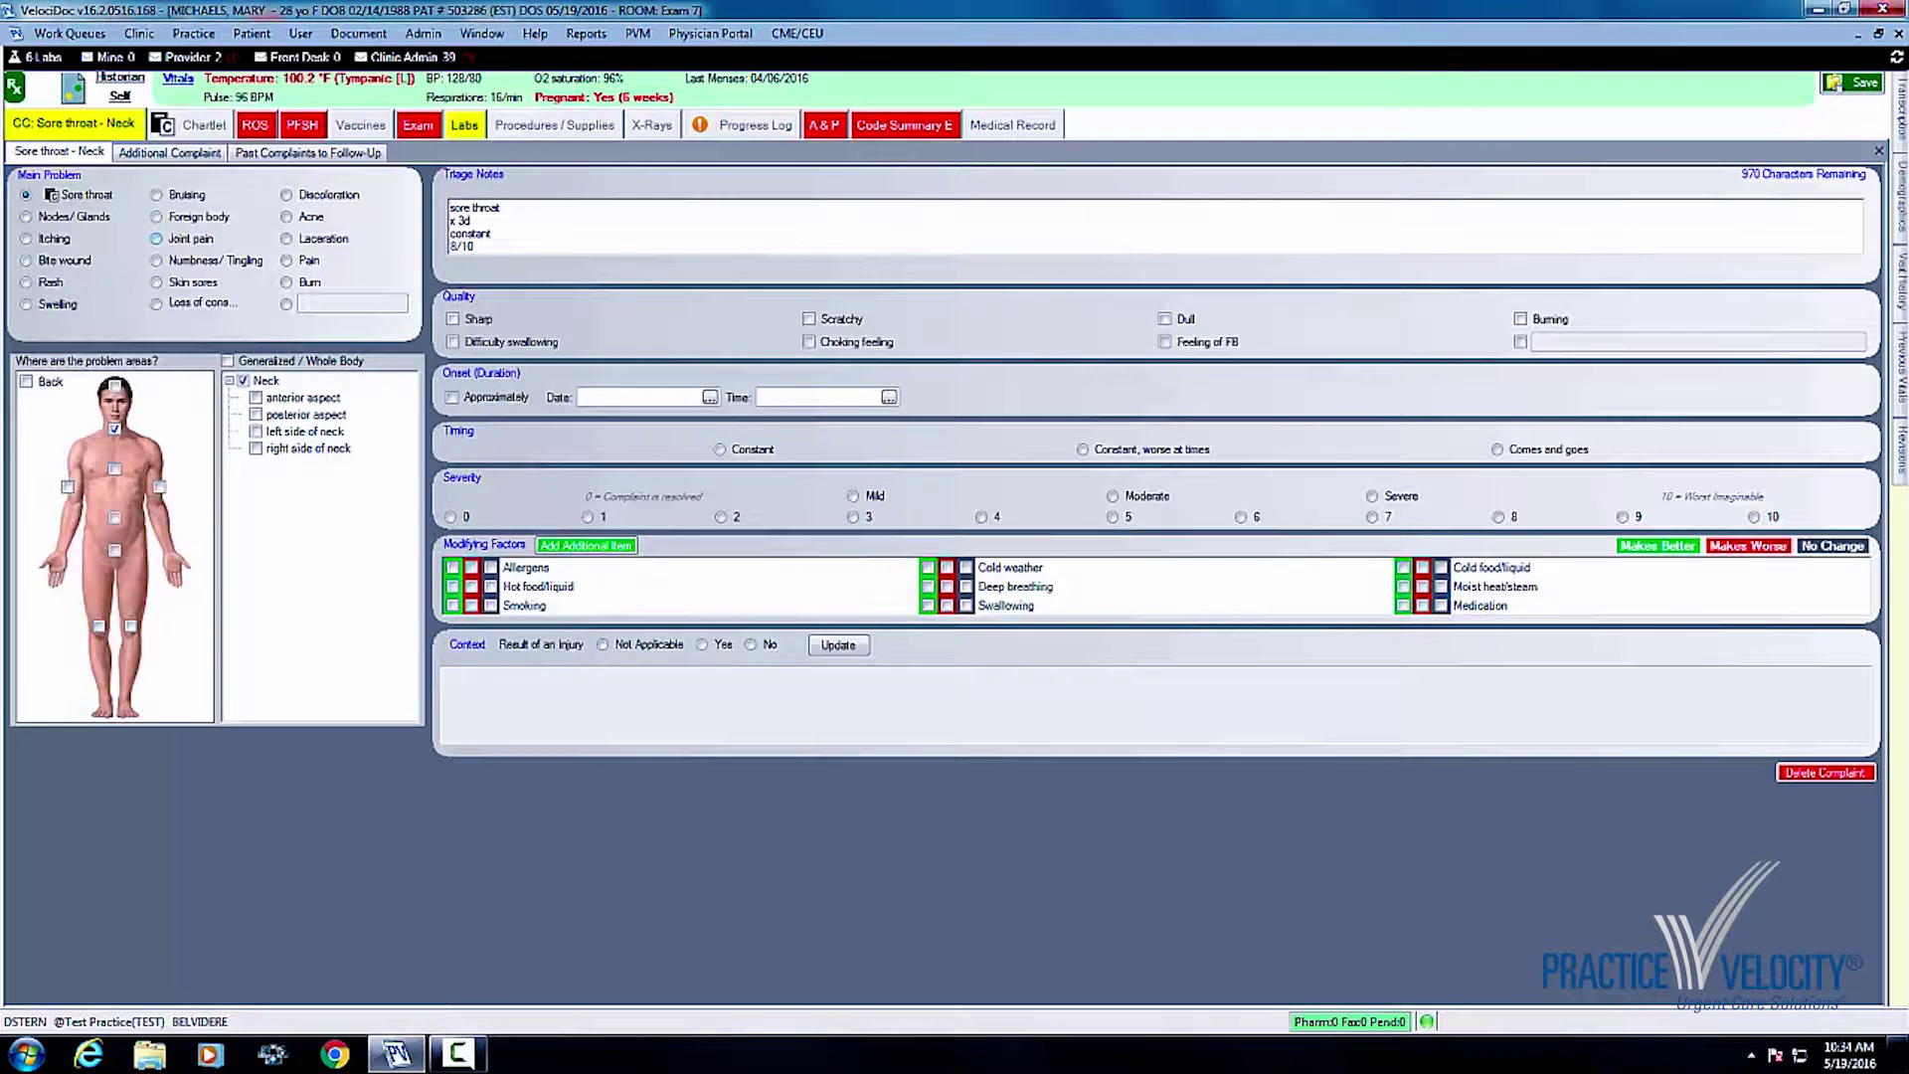
Step: Record sore throat onset May 16, 2016, constant timing, sharp quality, severity 8, then go to the Chartlet
click(710, 397)
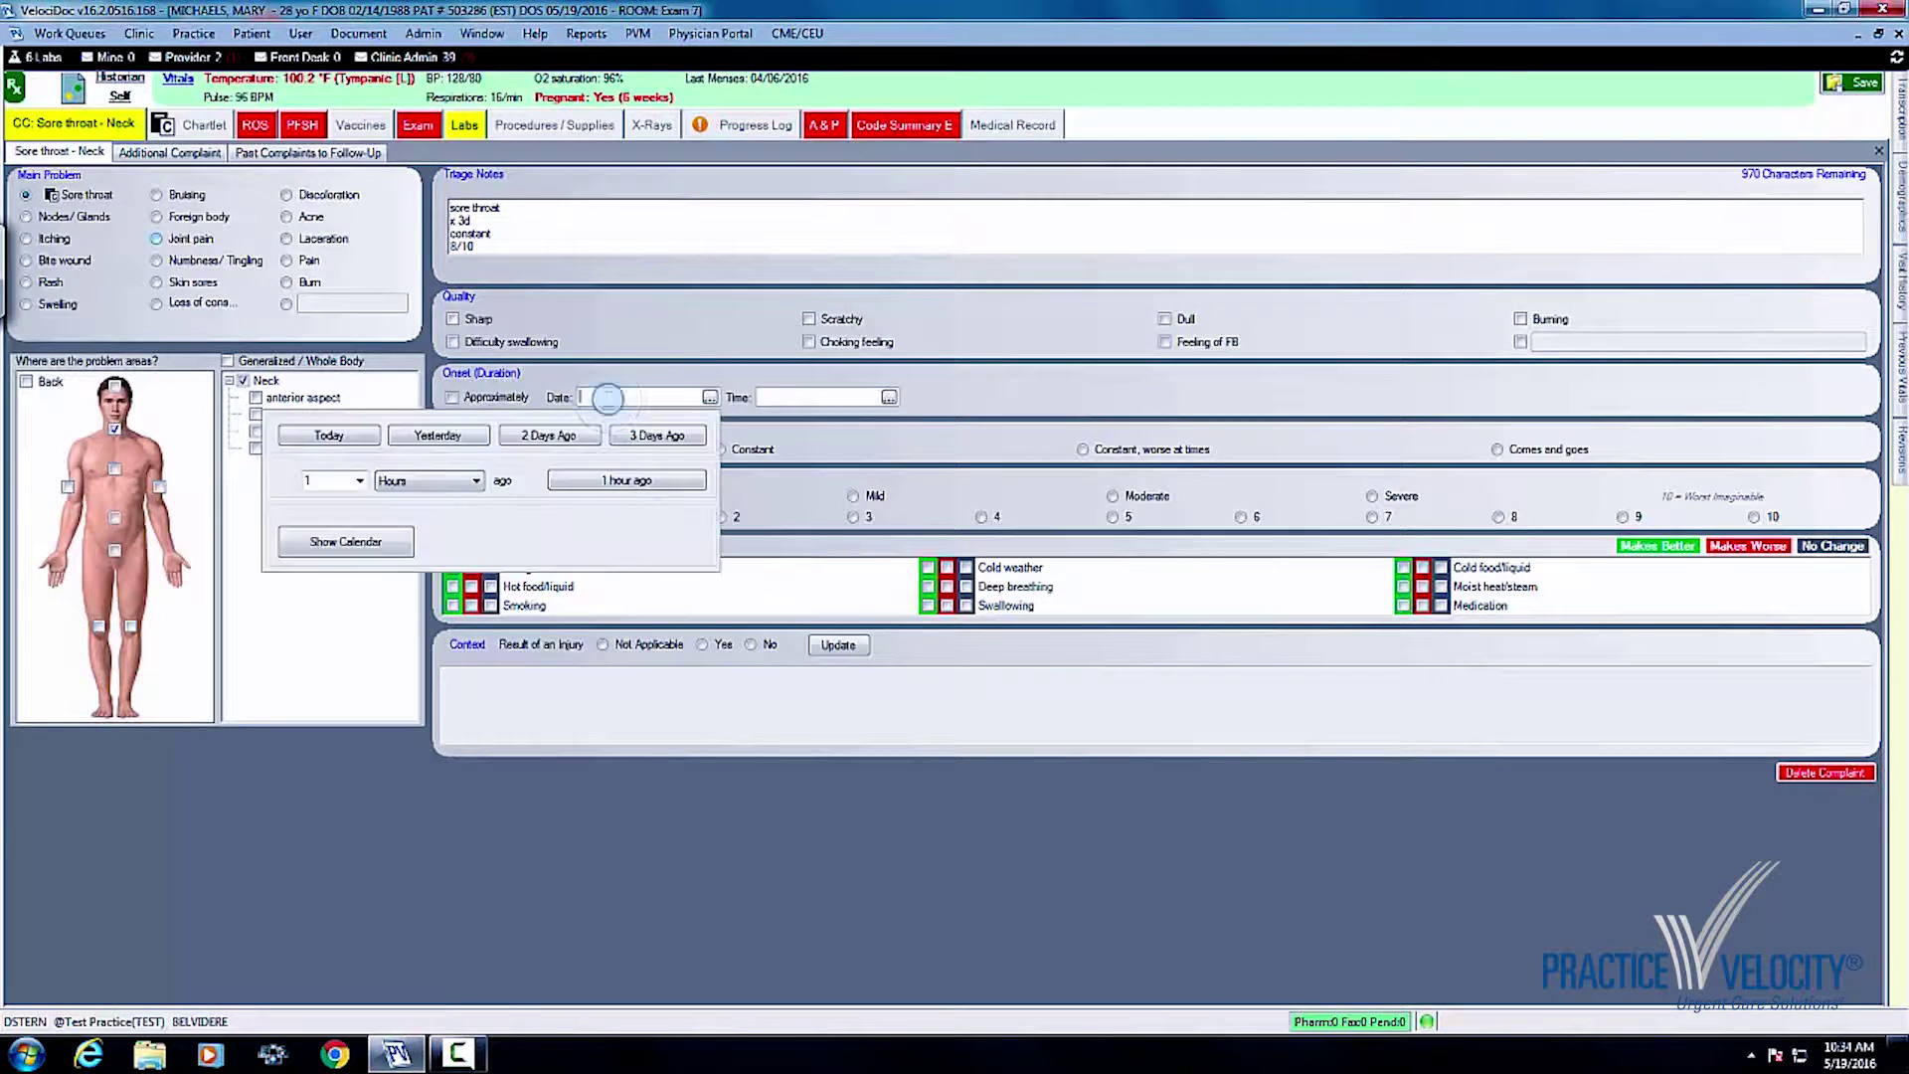
click(643, 445)
click(720, 448)
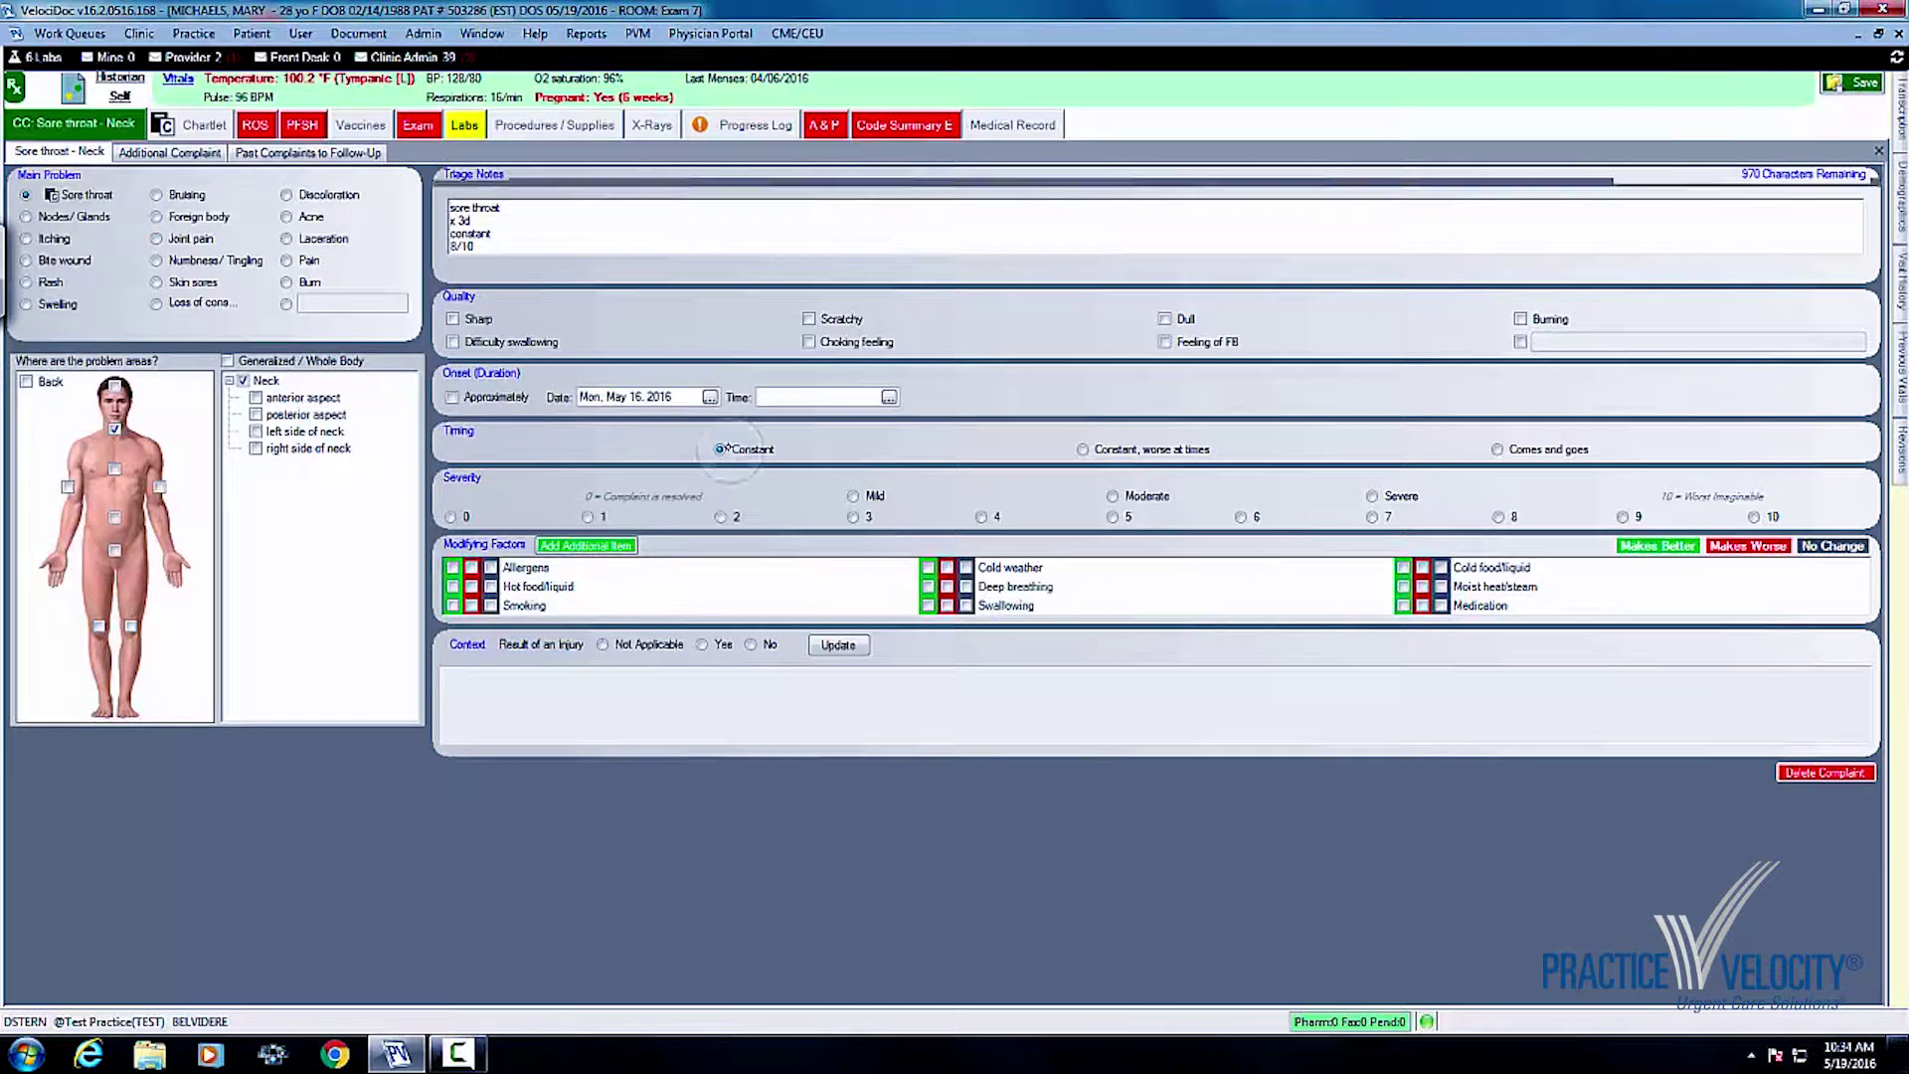
click(1501, 514)
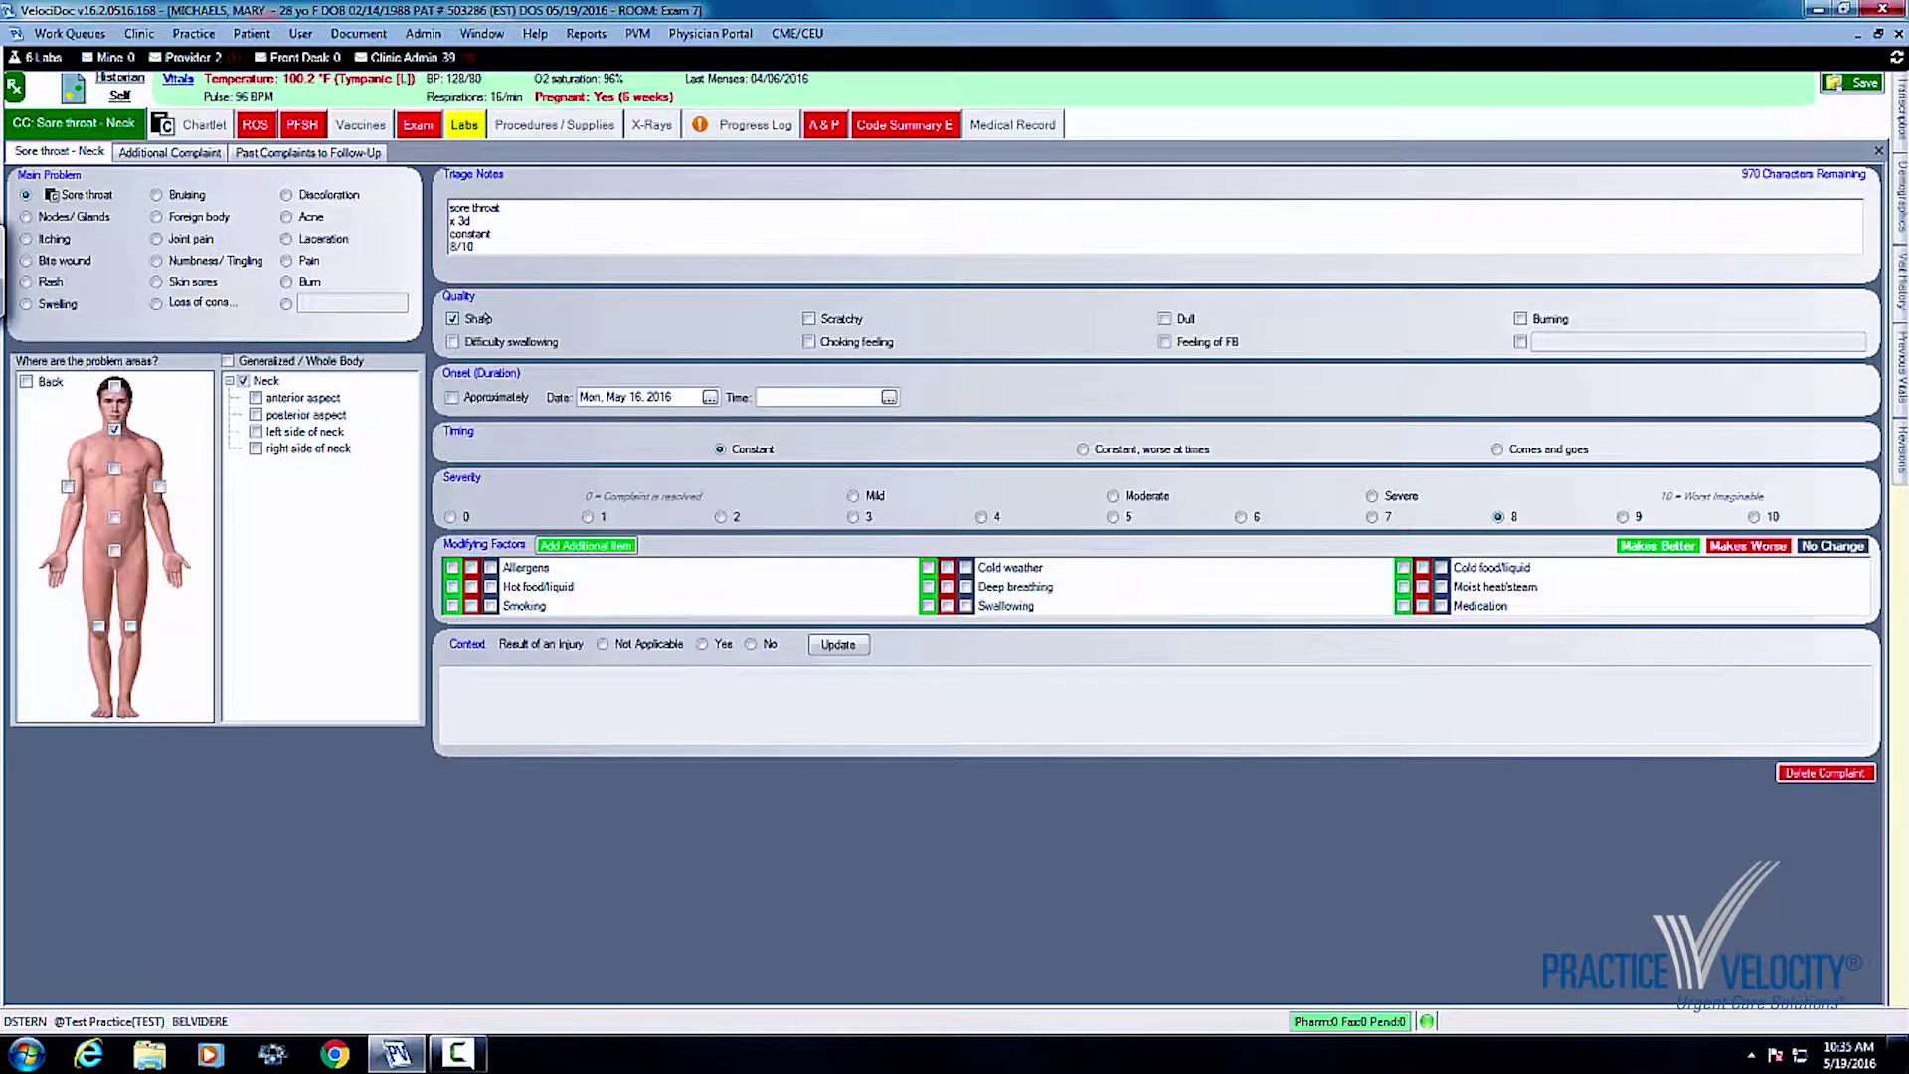
click(204, 123)
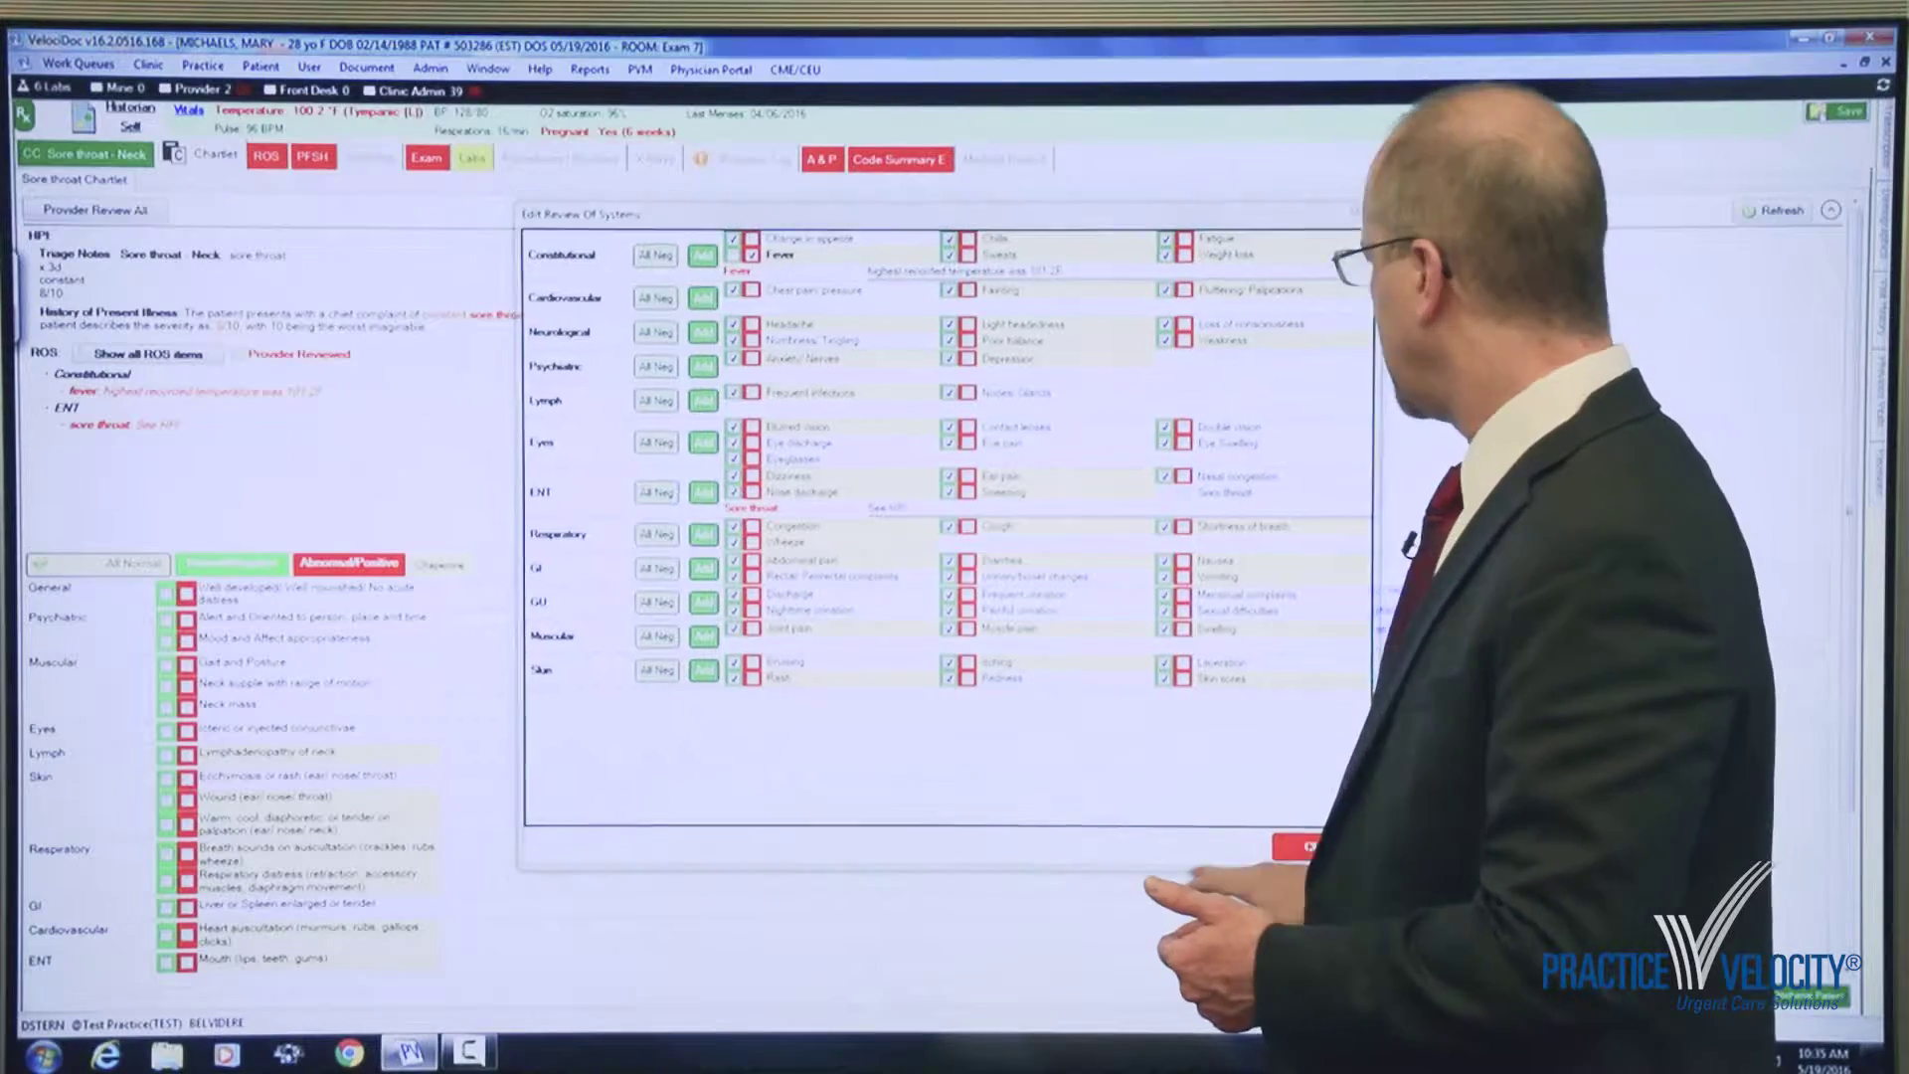
Step: Close the Review of Systems editor to show the Chartlet's HPI, ROS, PFSH and exam
click(1310, 848)
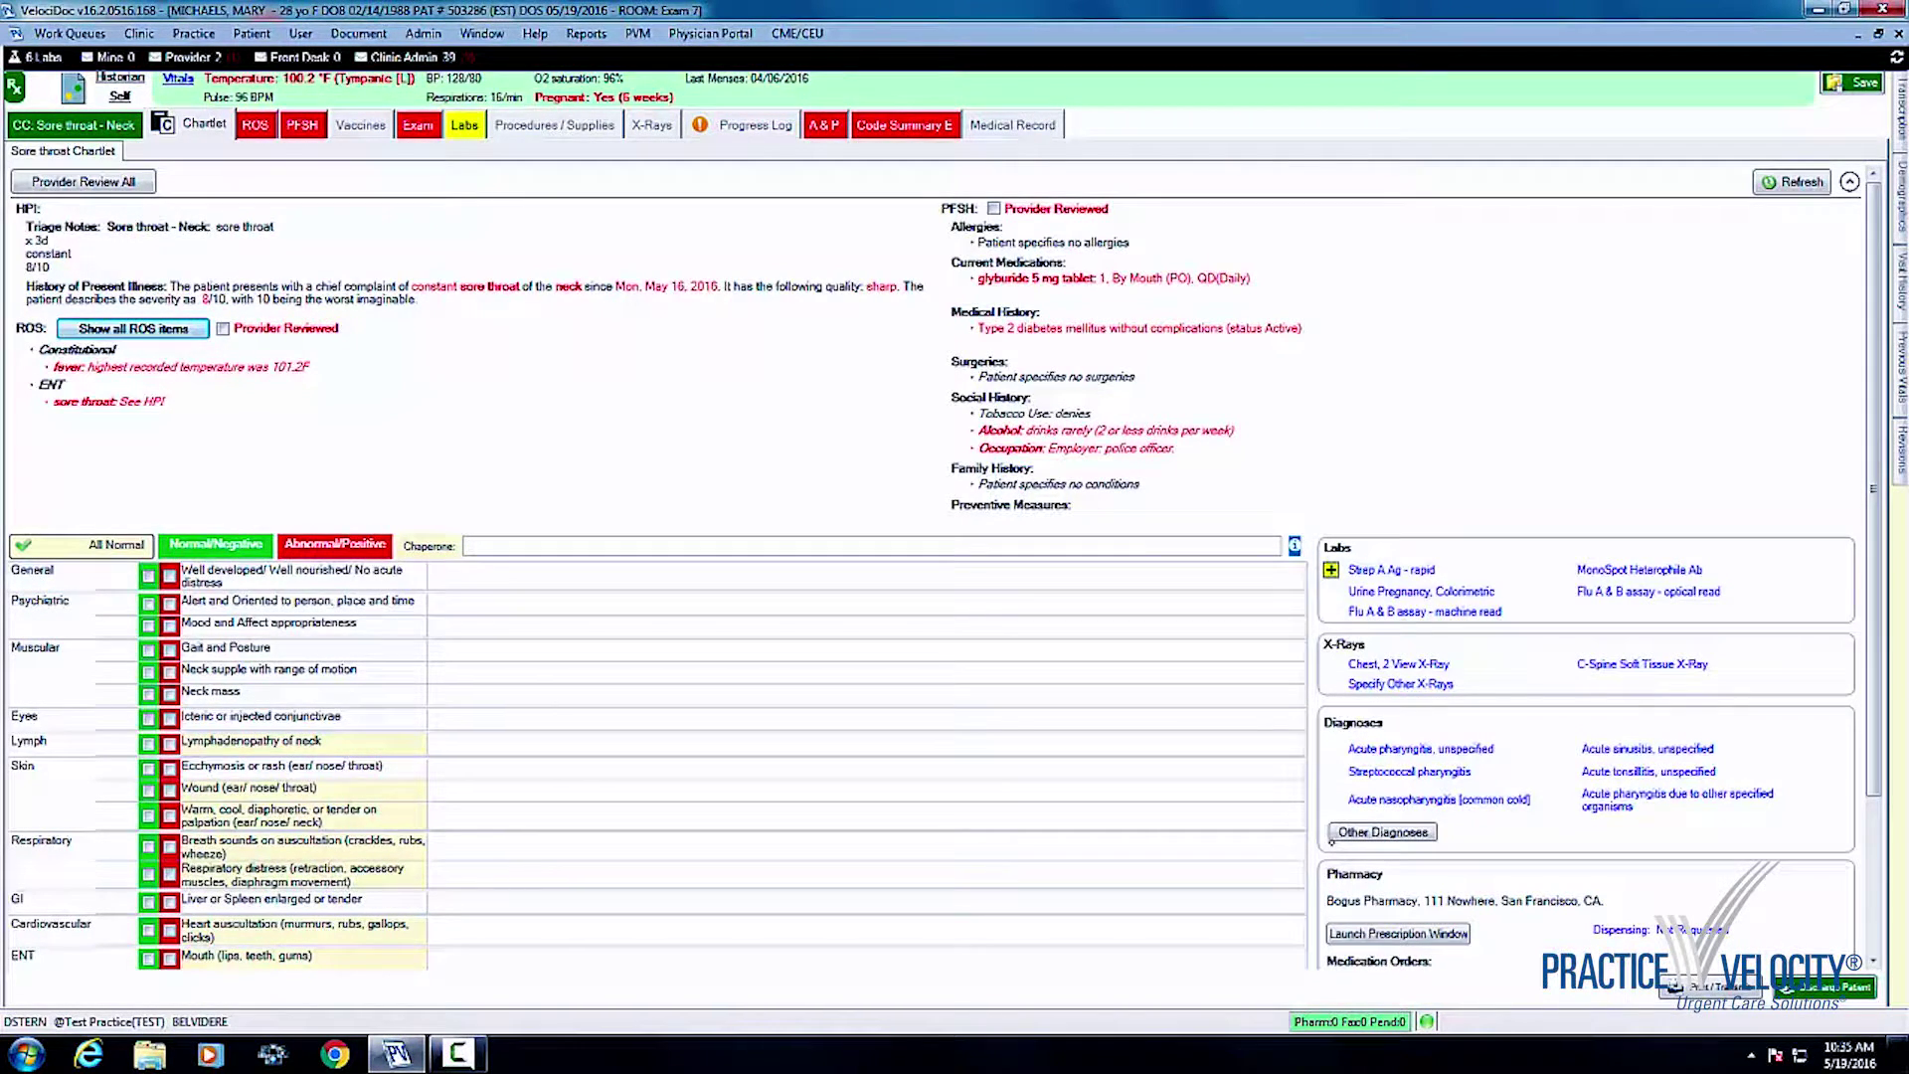
Step: Mark history, ROS and PFSH as provider-reviewed and flag Pharynx and Tonsils as abnormal
click(100, 181)
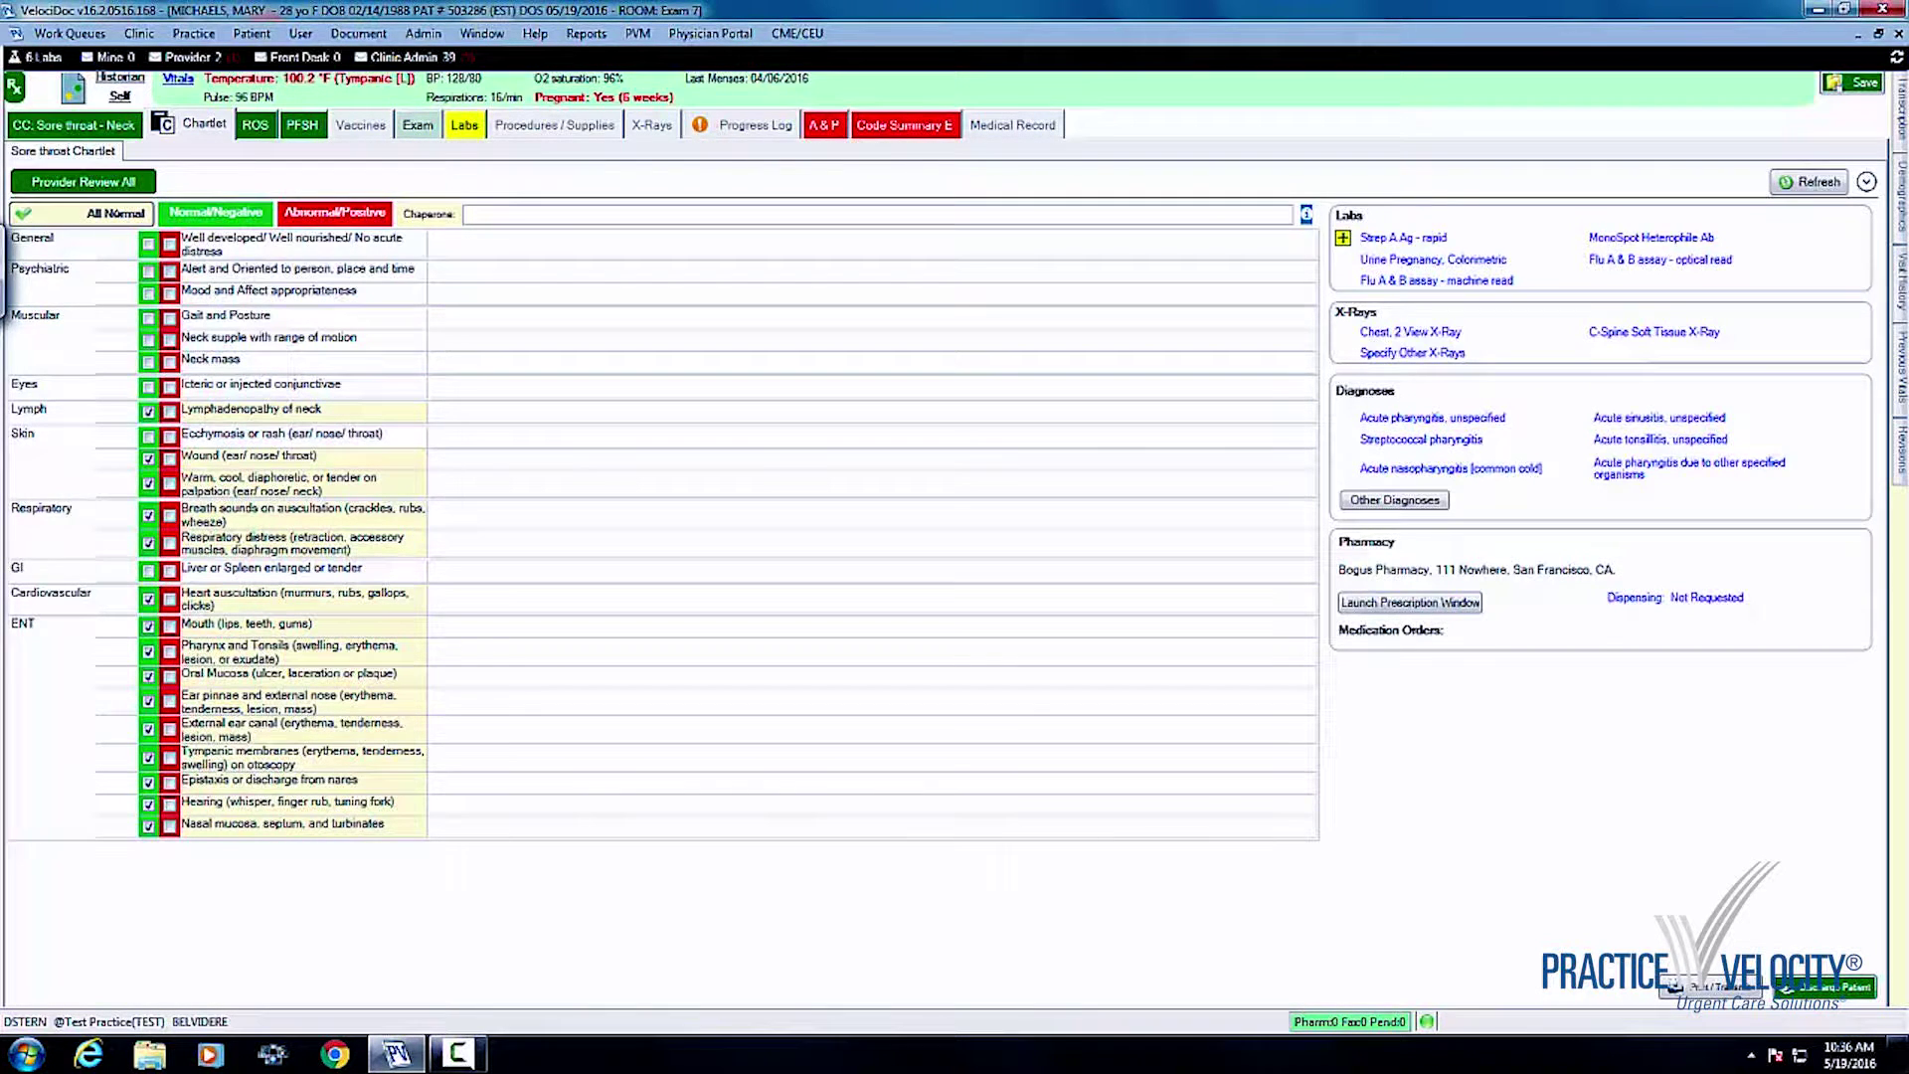
click(169, 653)
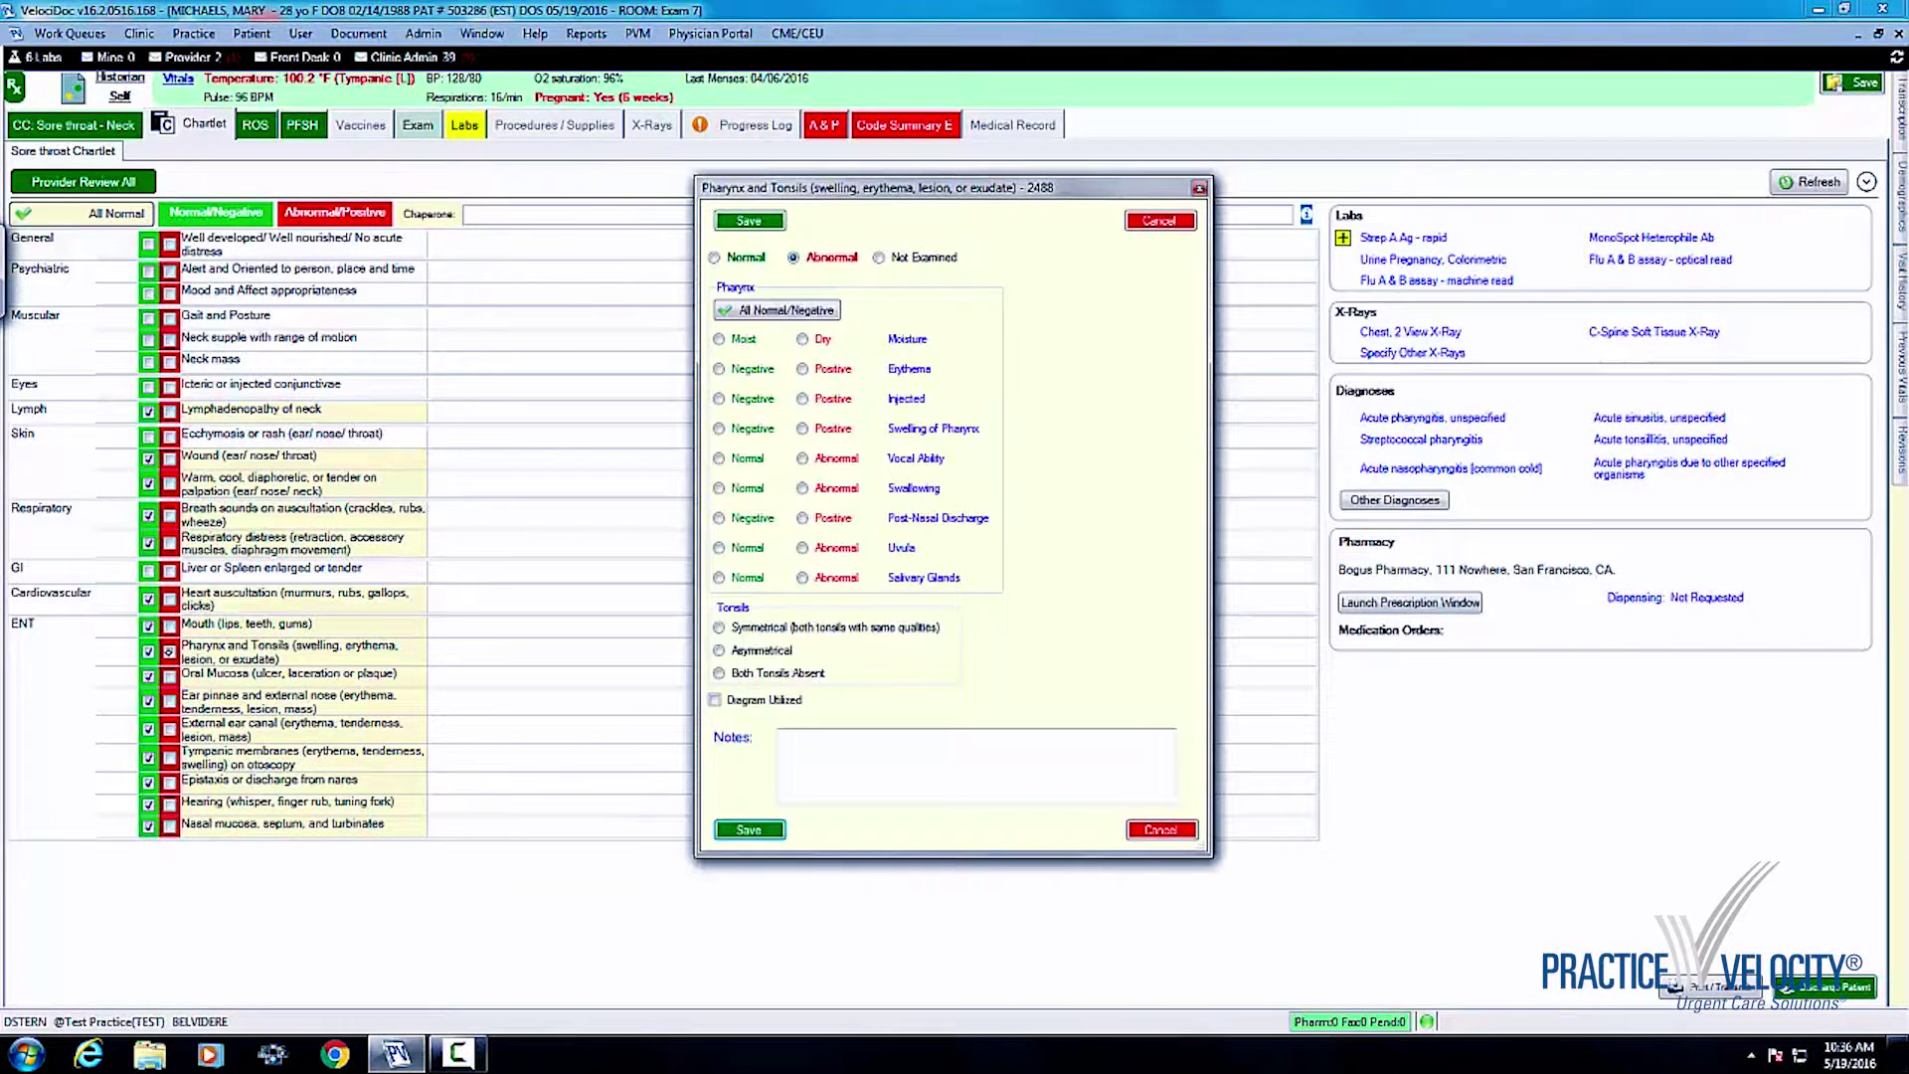
Step: Record symmetrical tonsils, no exudate, red colour and moderate swelling, and save the finding
click(756, 627)
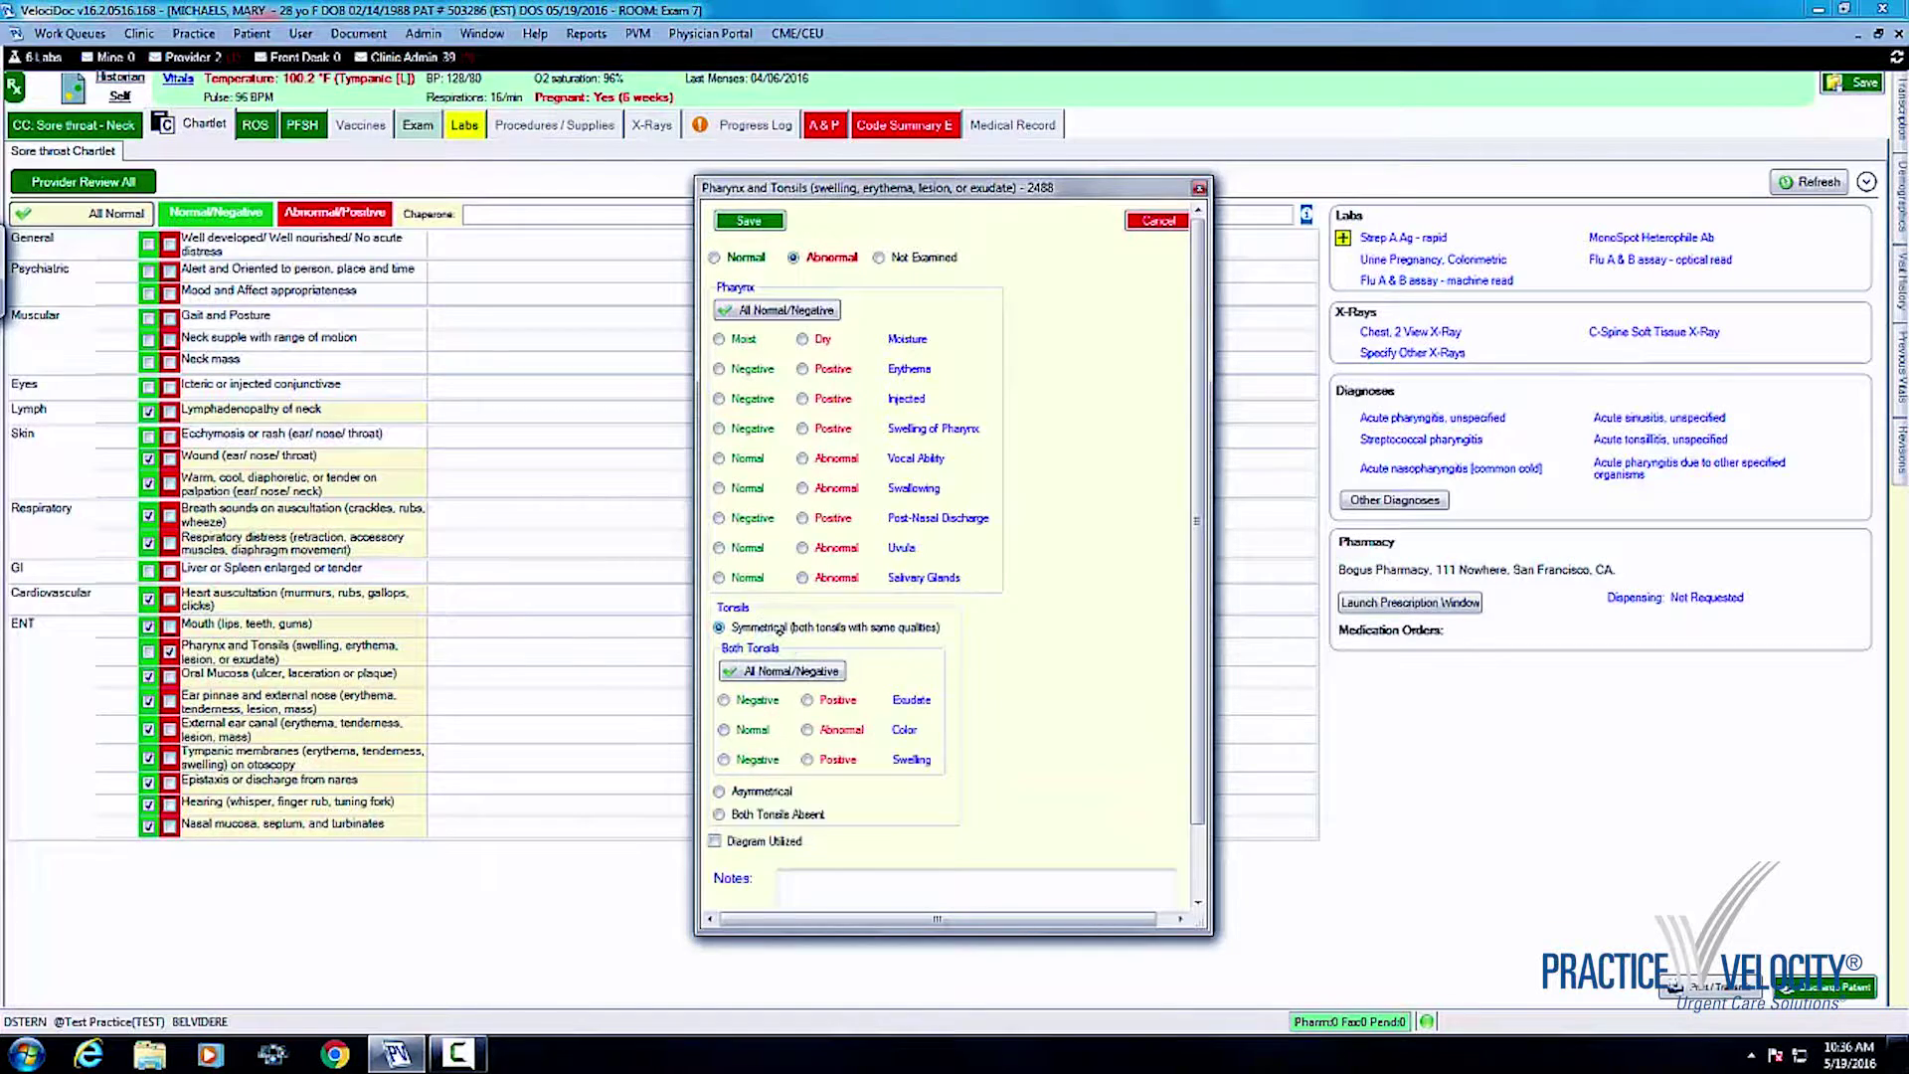
click(759, 699)
click(838, 730)
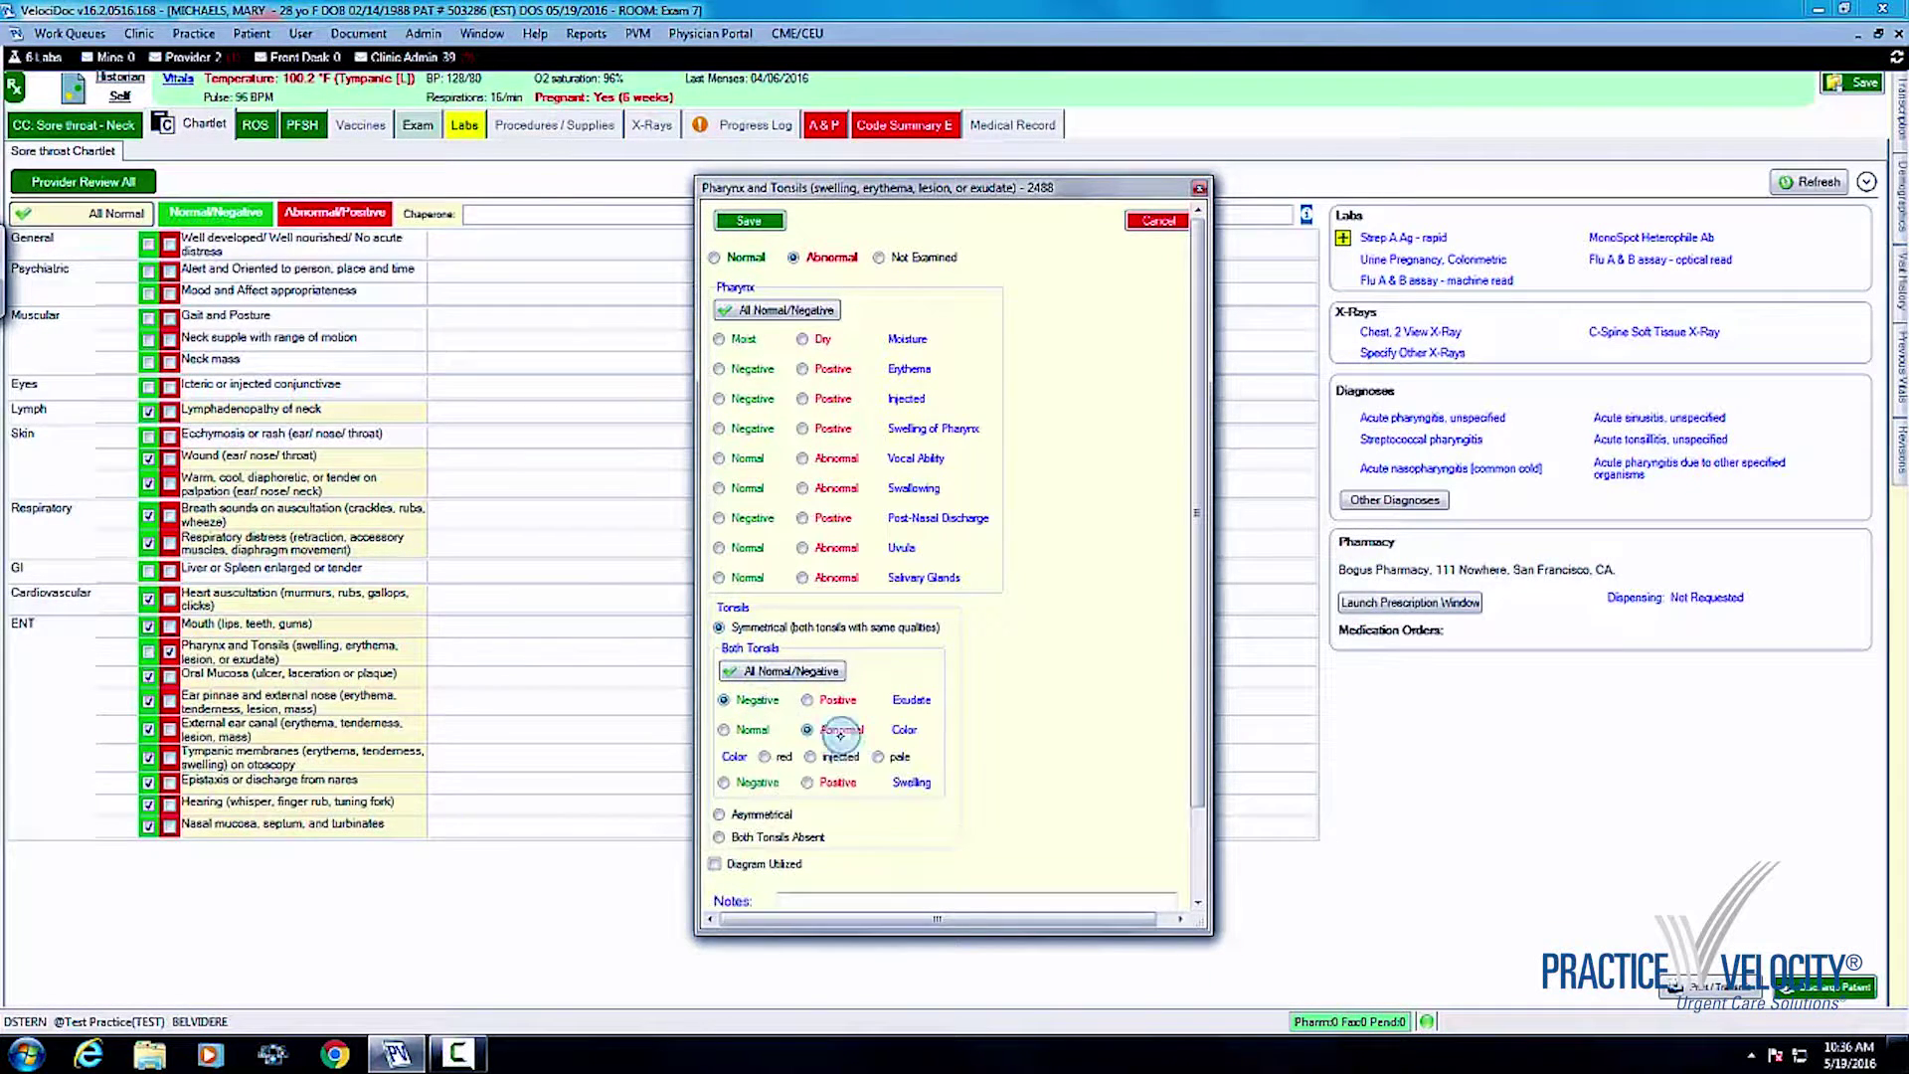
click(782, 756)
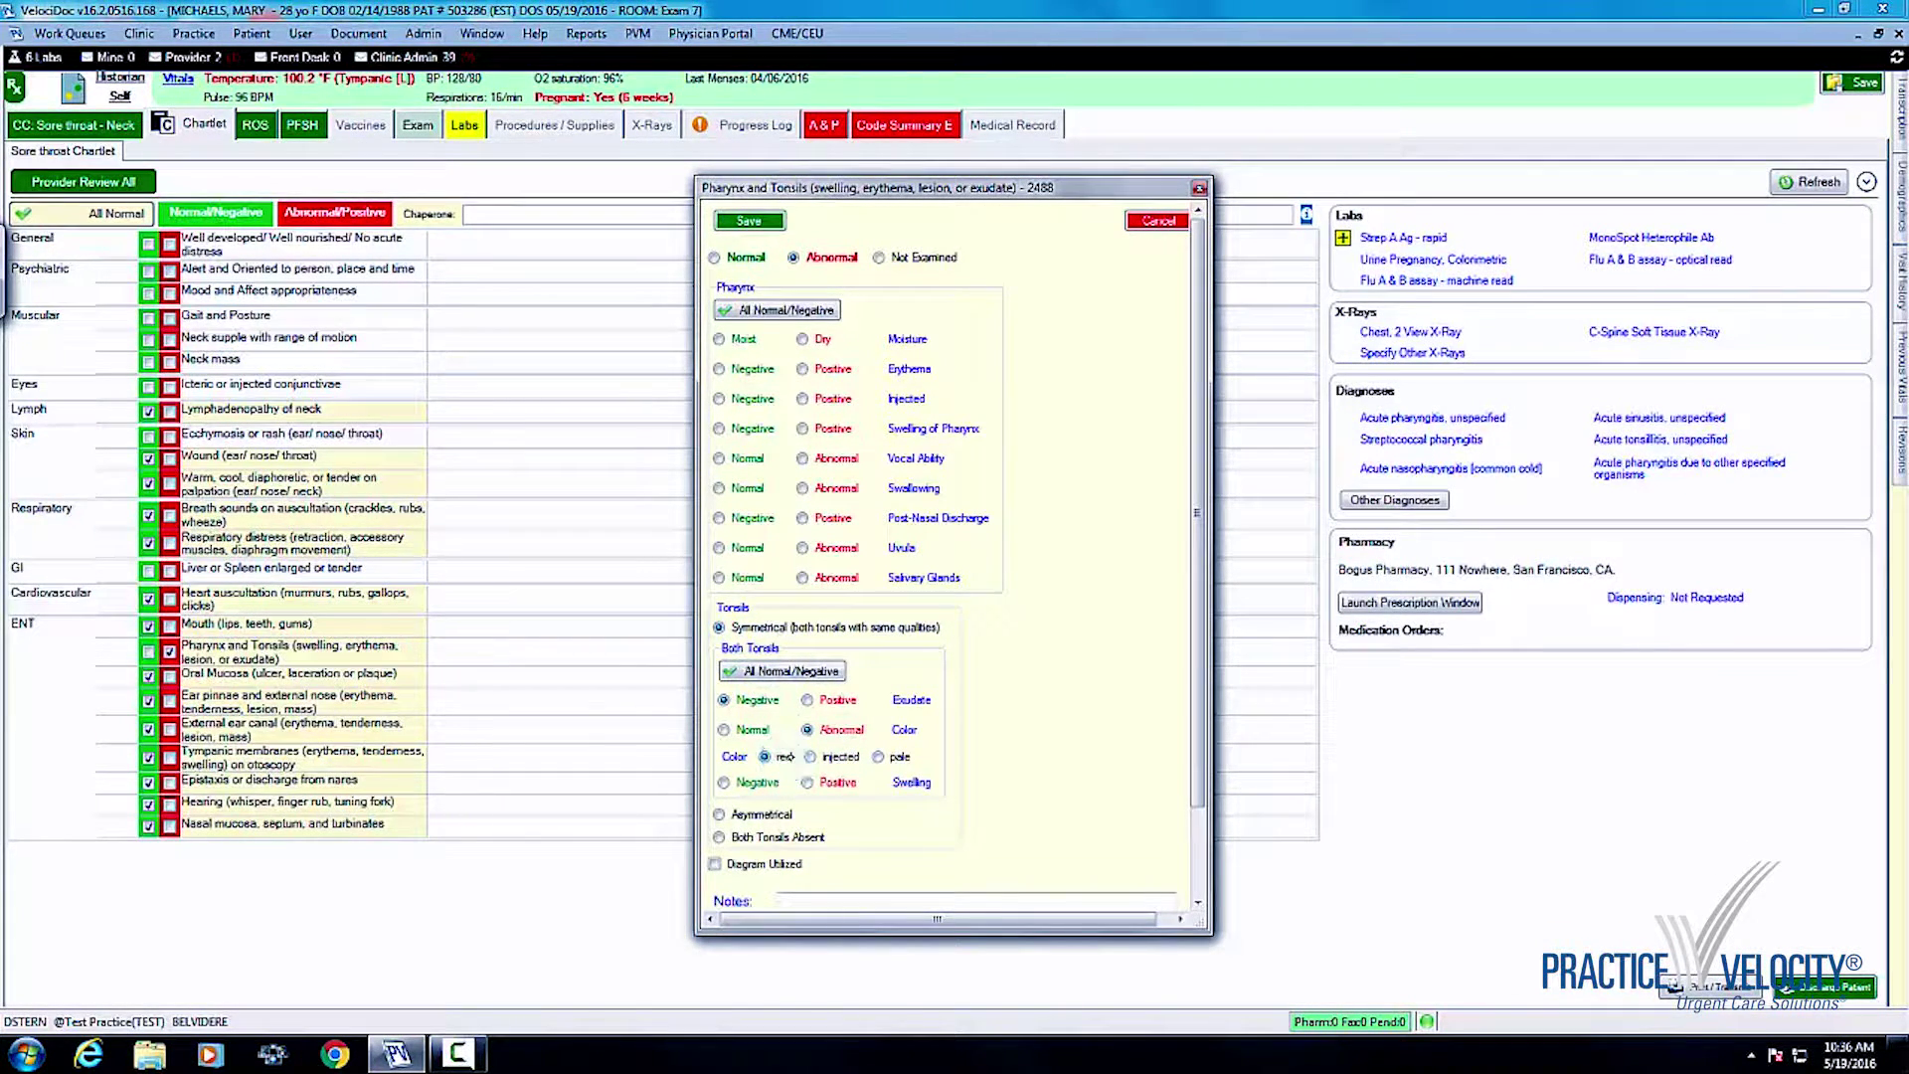
click(834, 783)
click(840, 810)
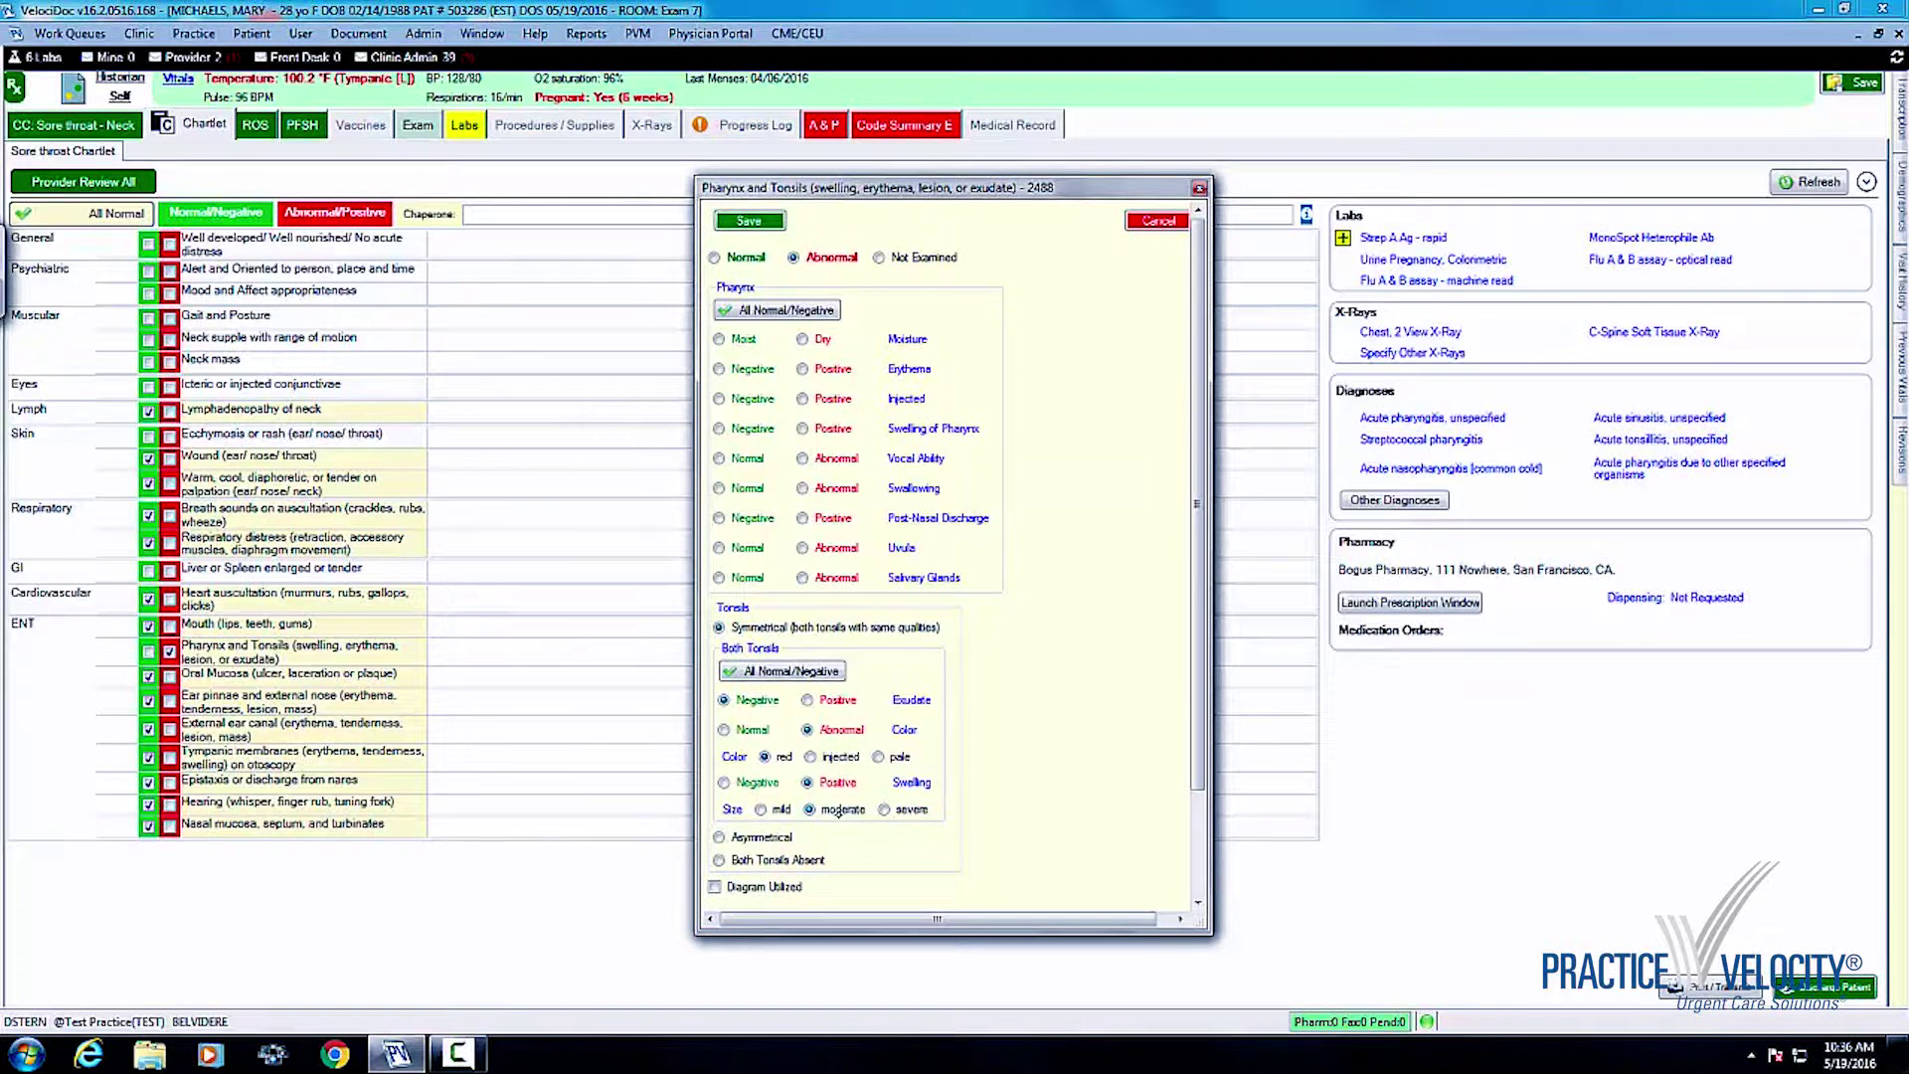
click(750, 221)
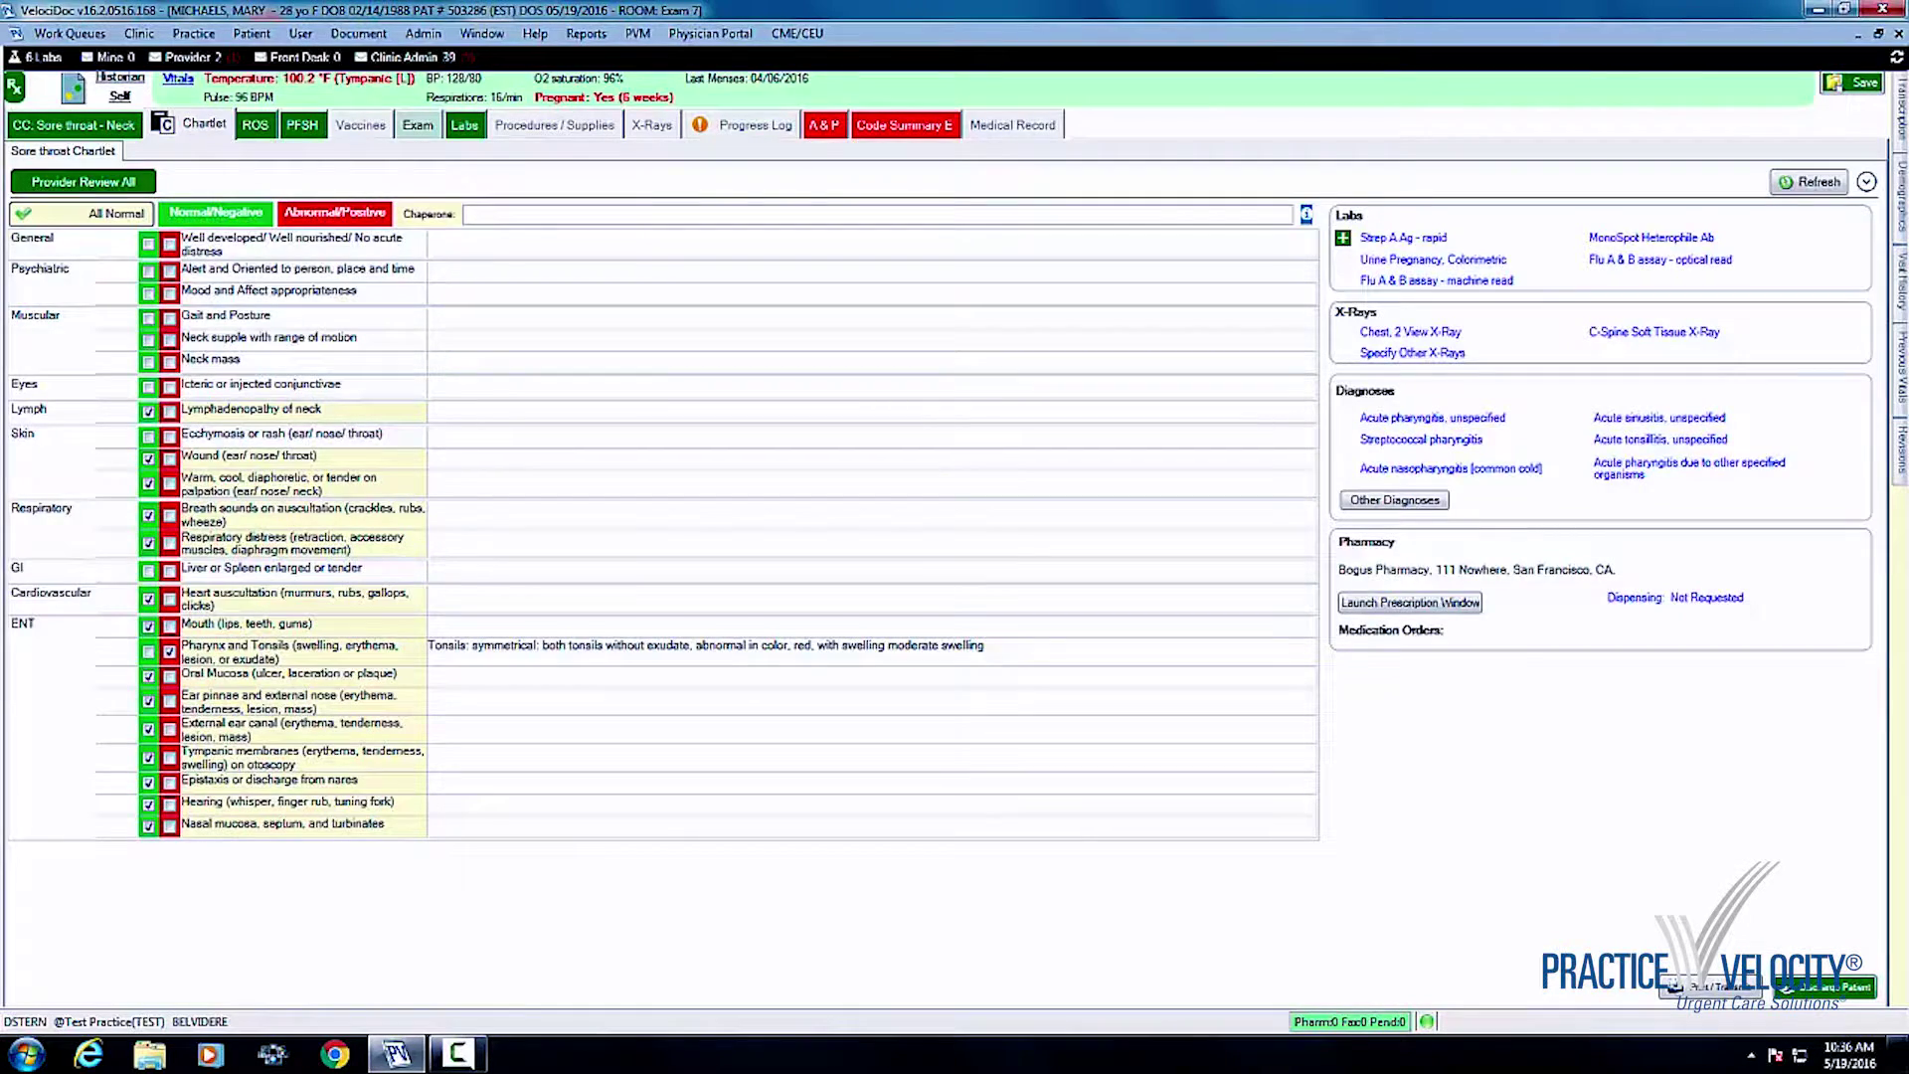
Step: Add streptococcal pharyngitis with no workup planned and prescription drug management risk
click(1422, 439)
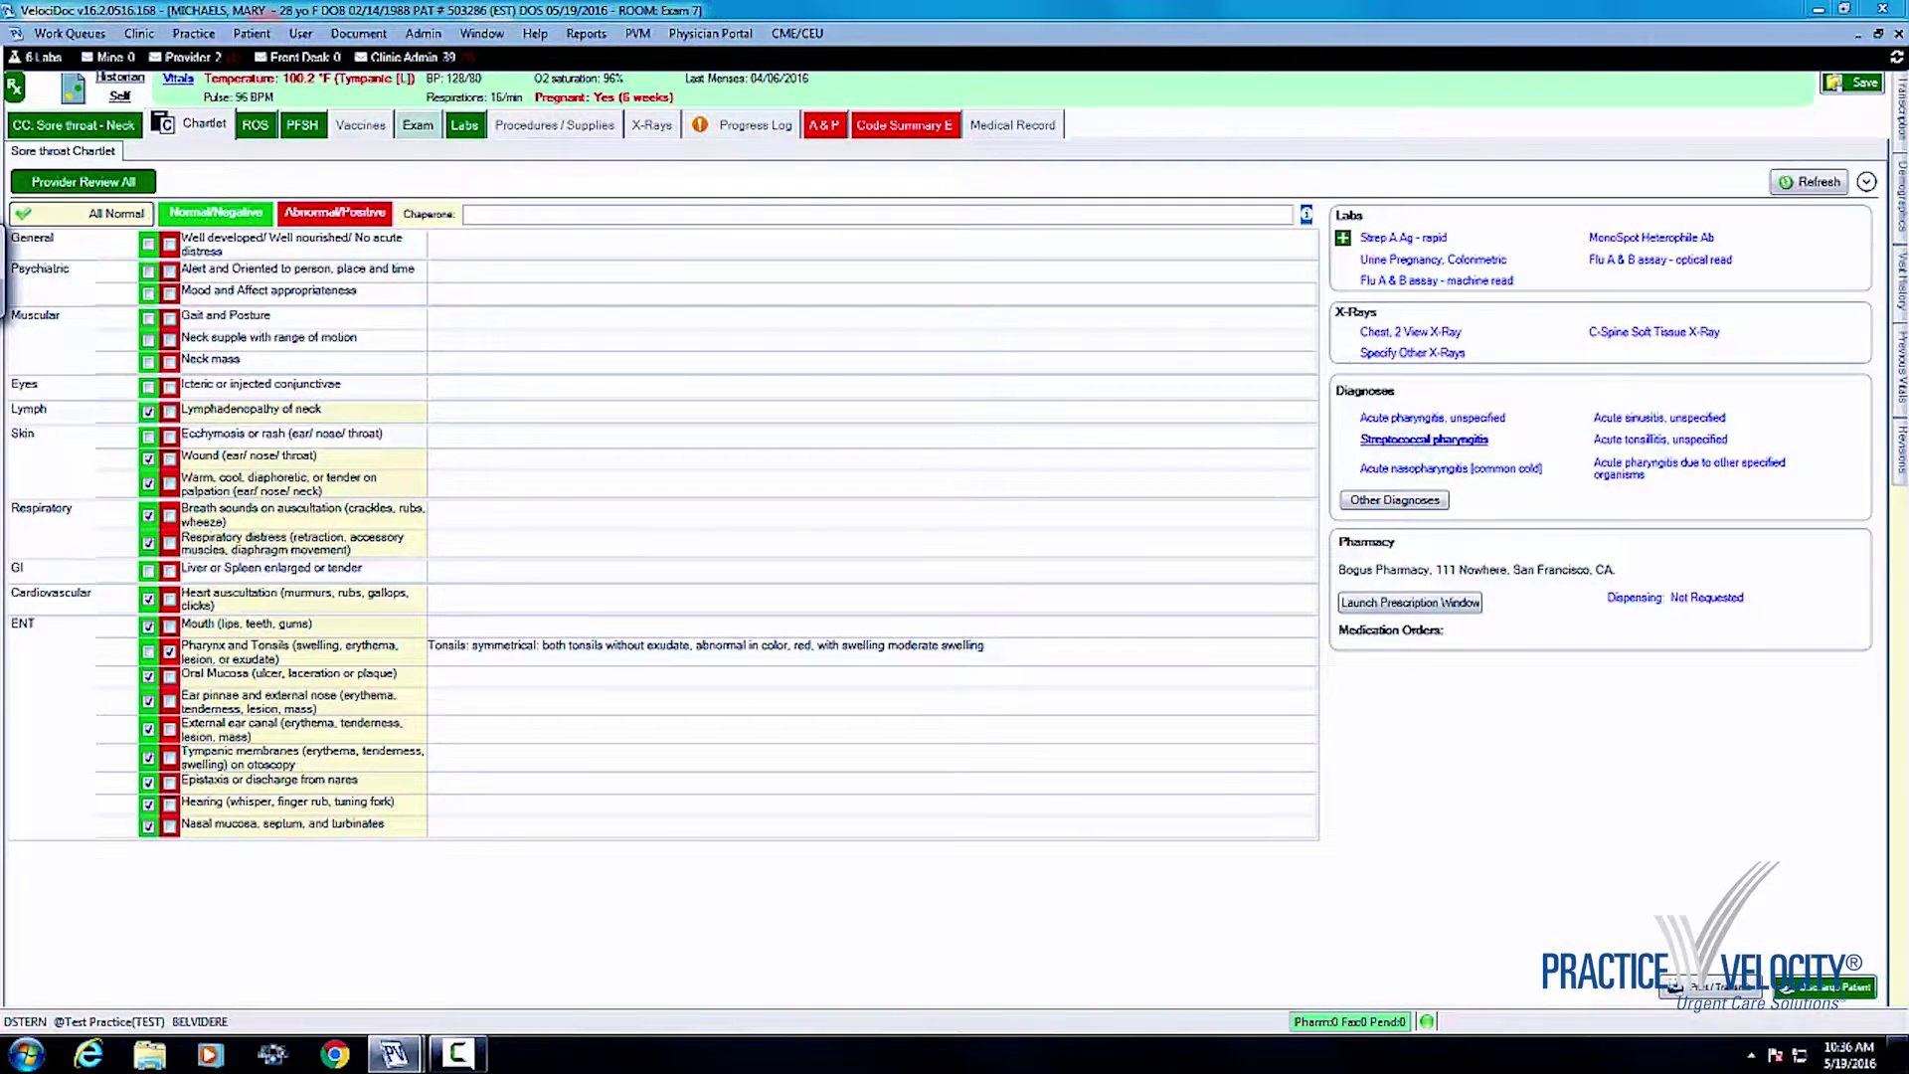
click(582, 281)
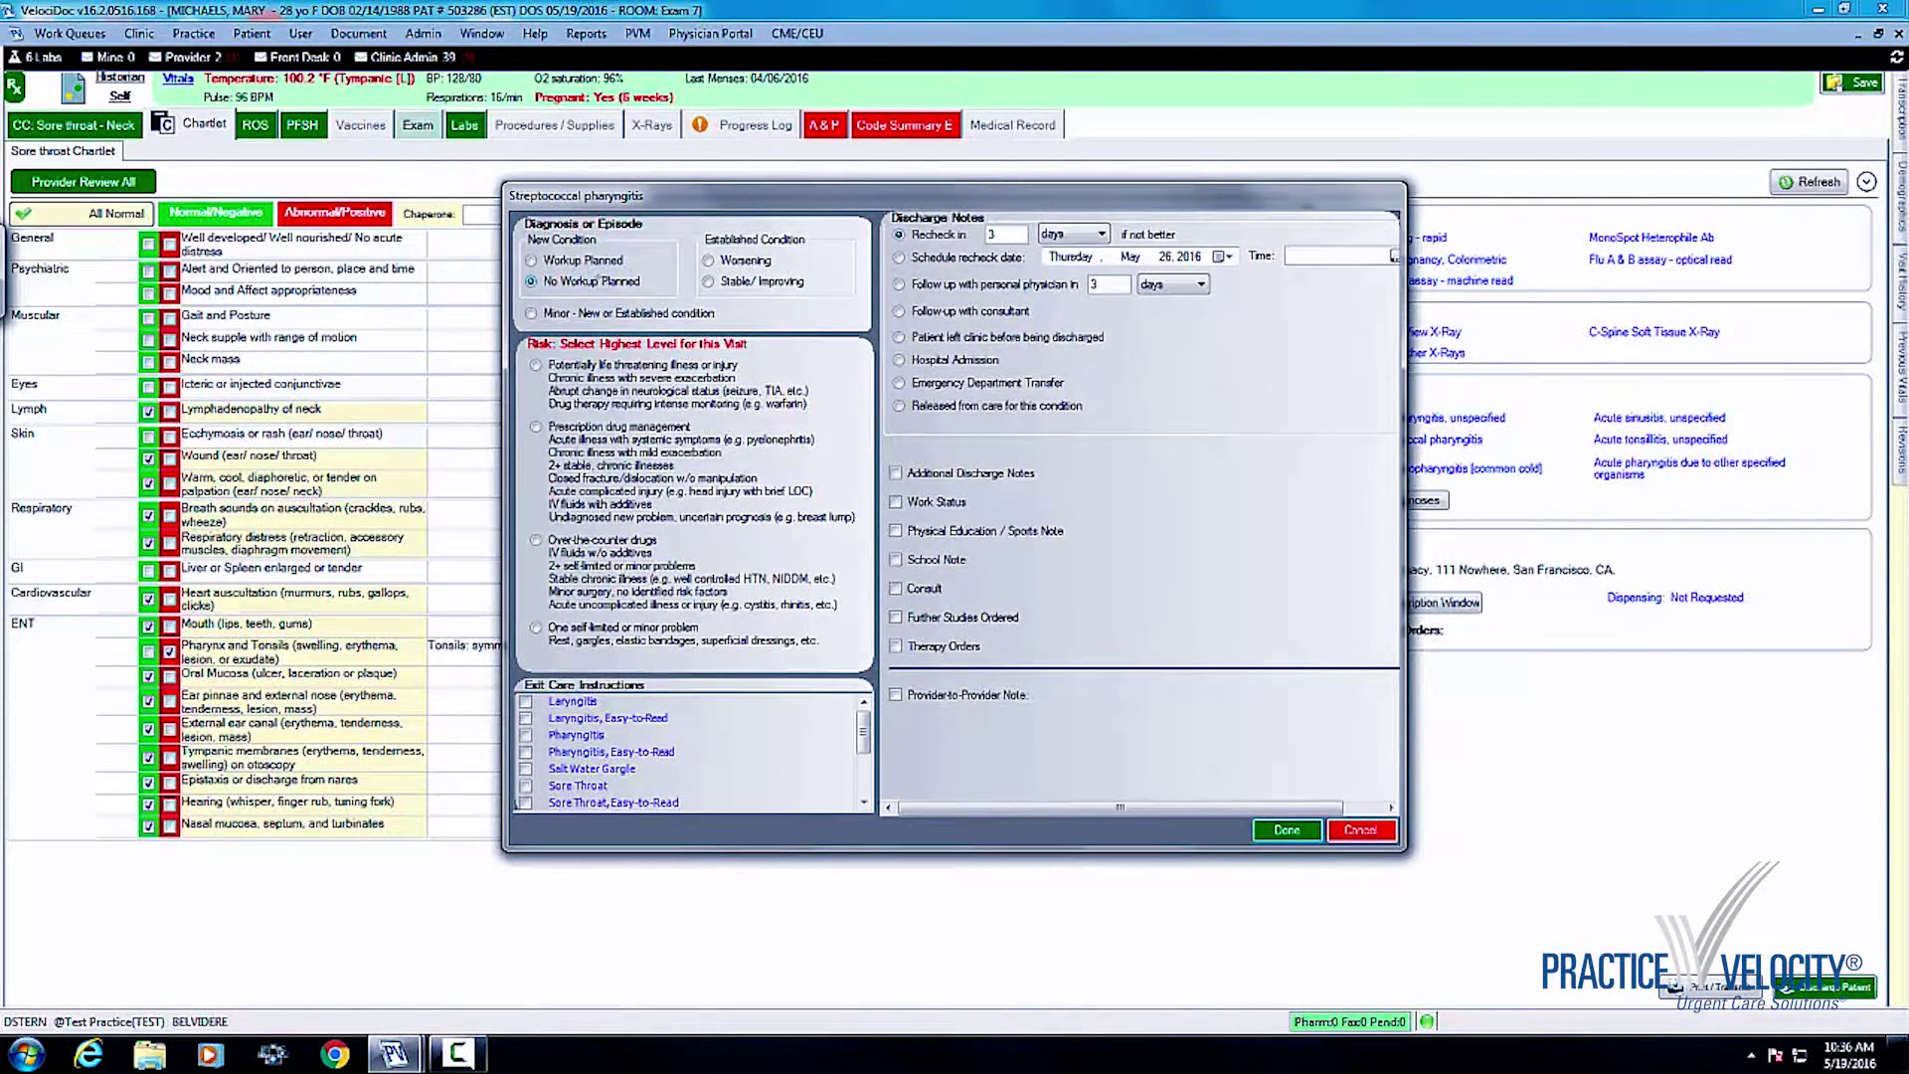
click(582, 429)
Step: Add a work note keeping the patient off work until 5/23/2016 and finish the diagnosis
click(940, 502)
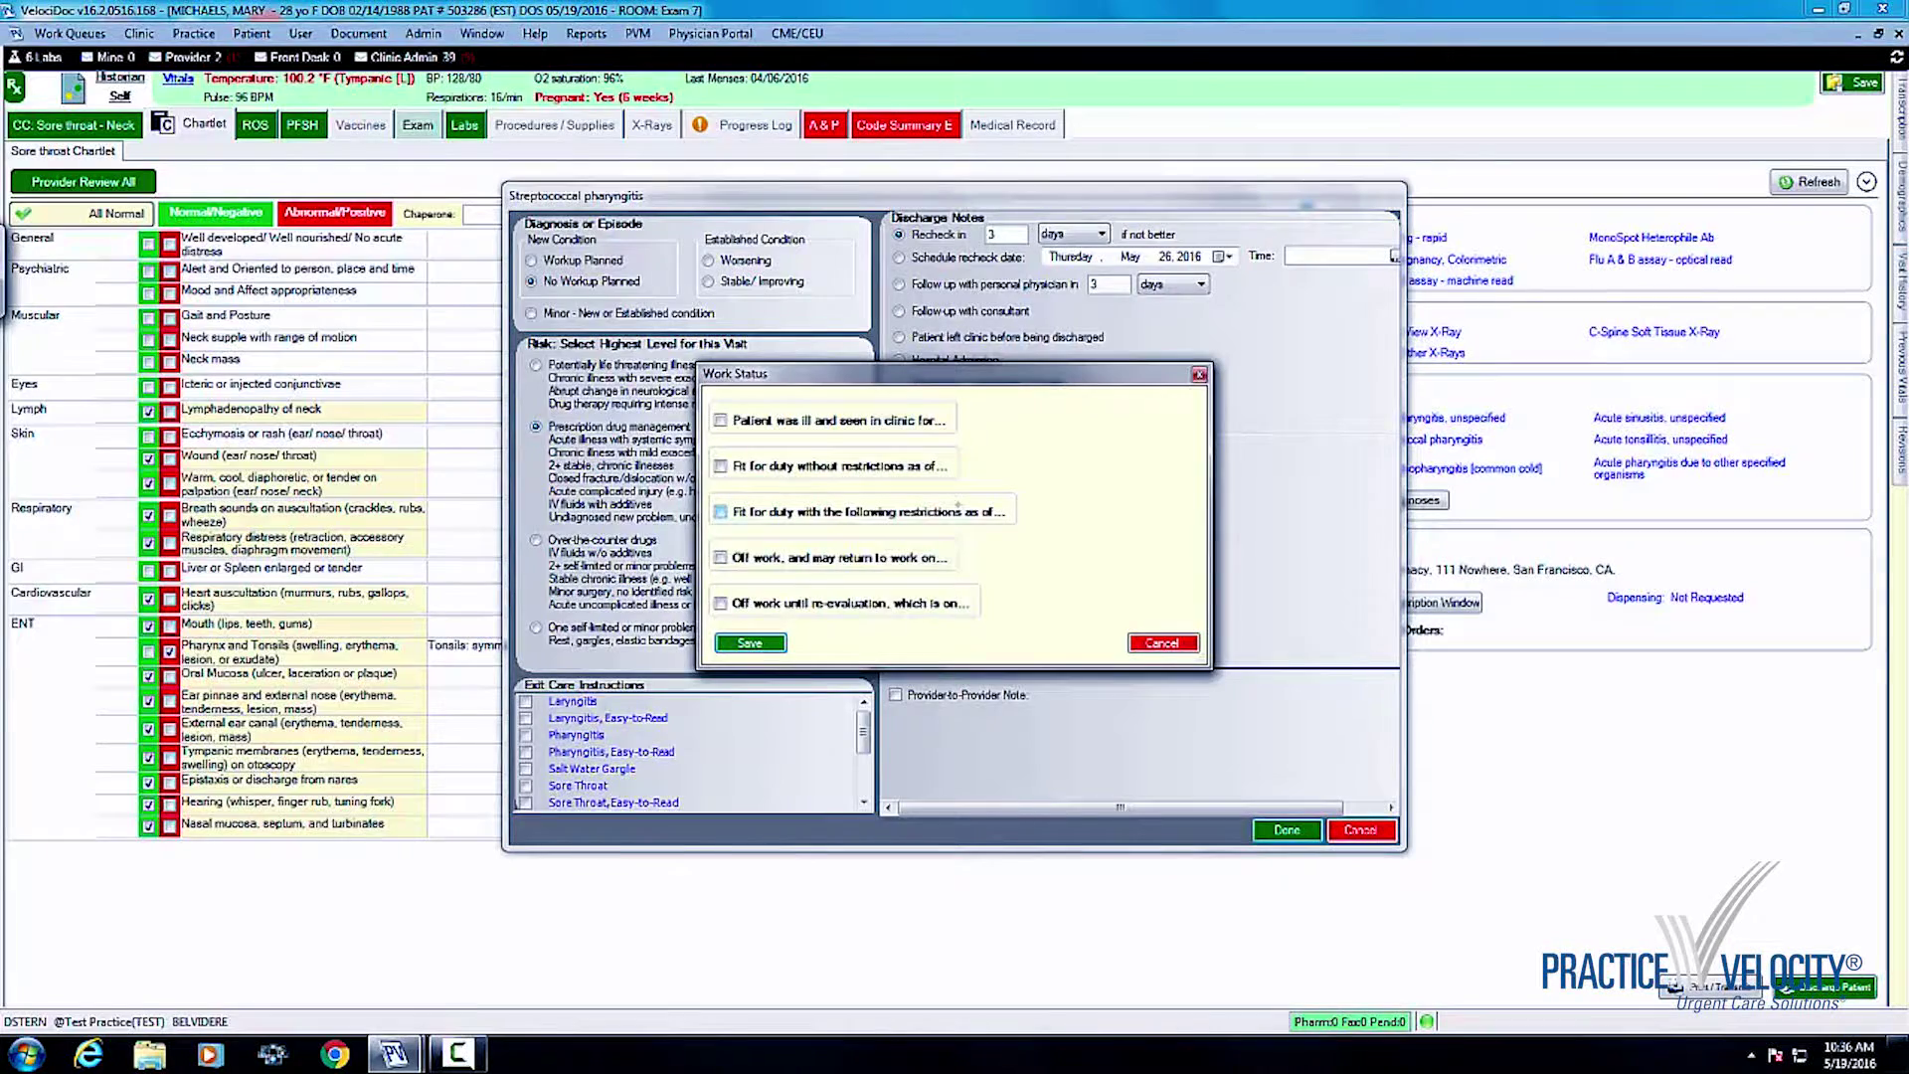
click(906, 556)
click(931, 582)
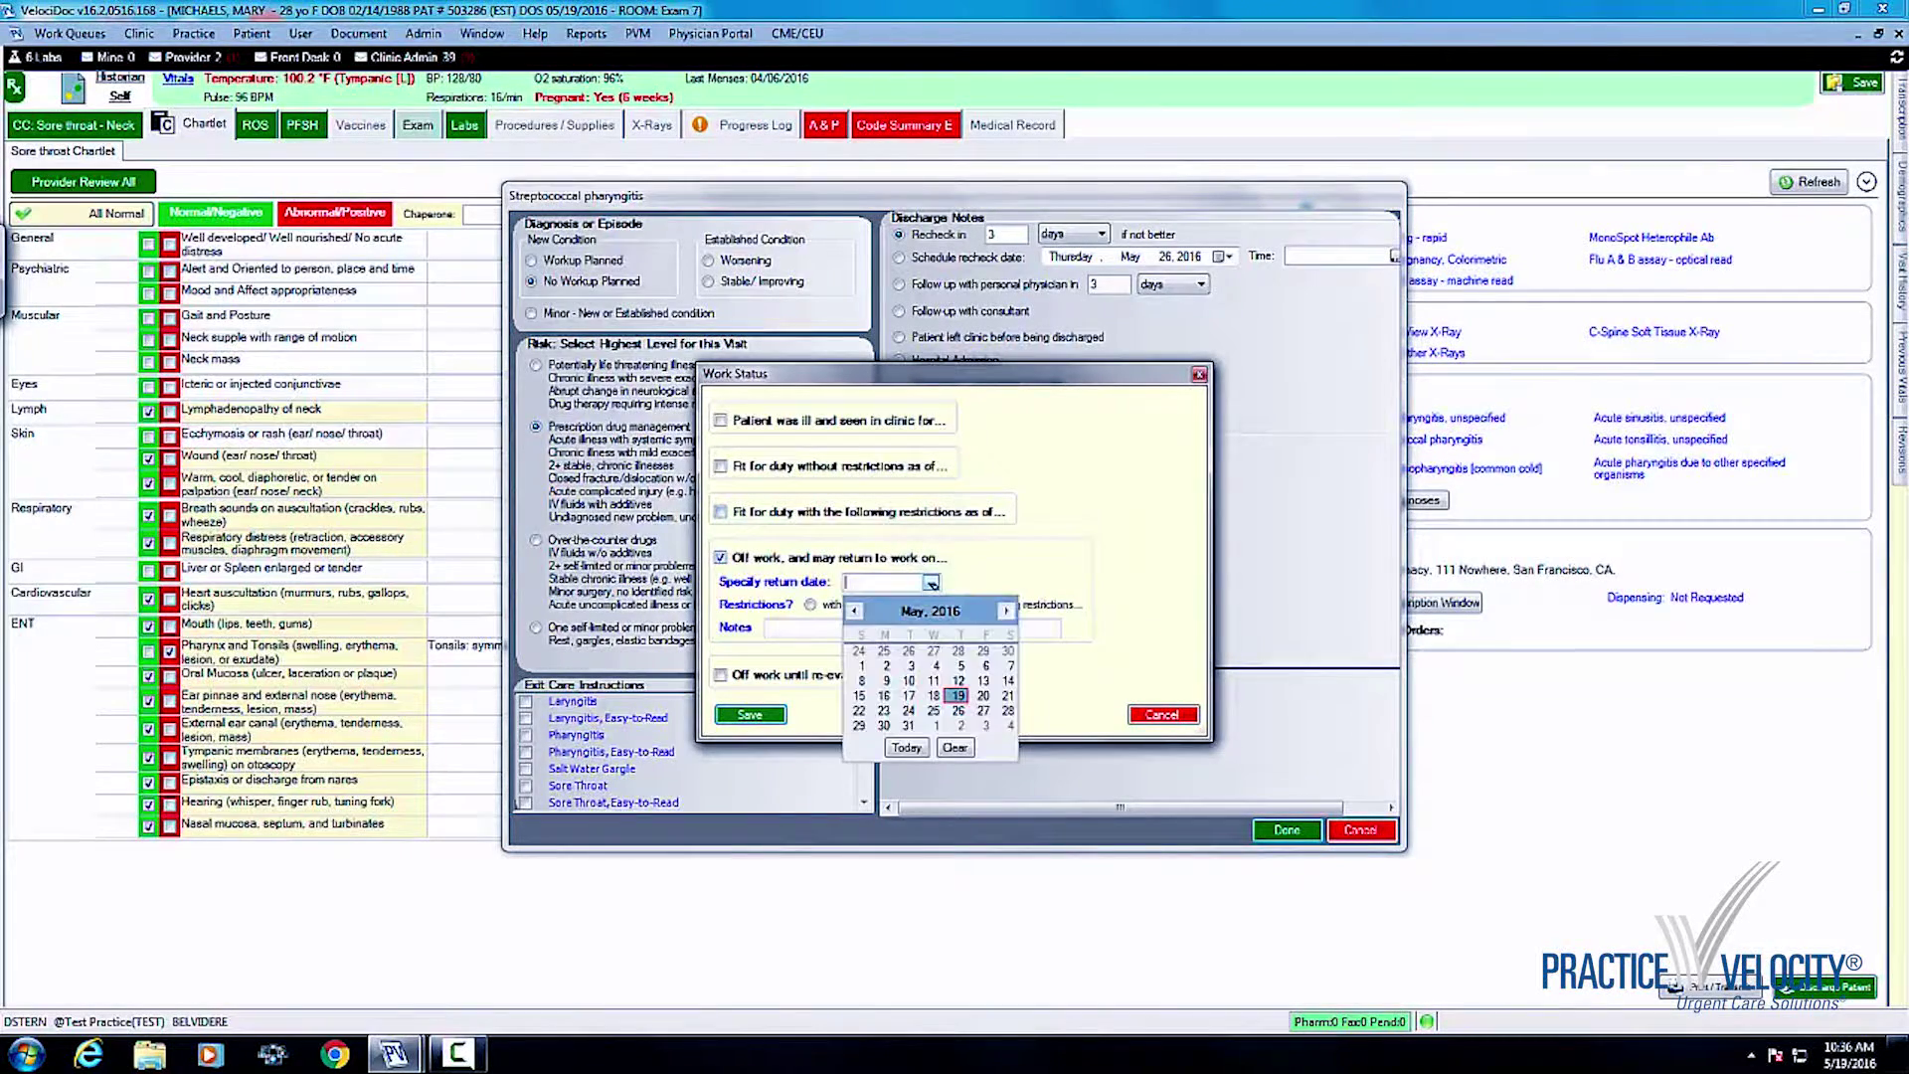
click(884, 711)
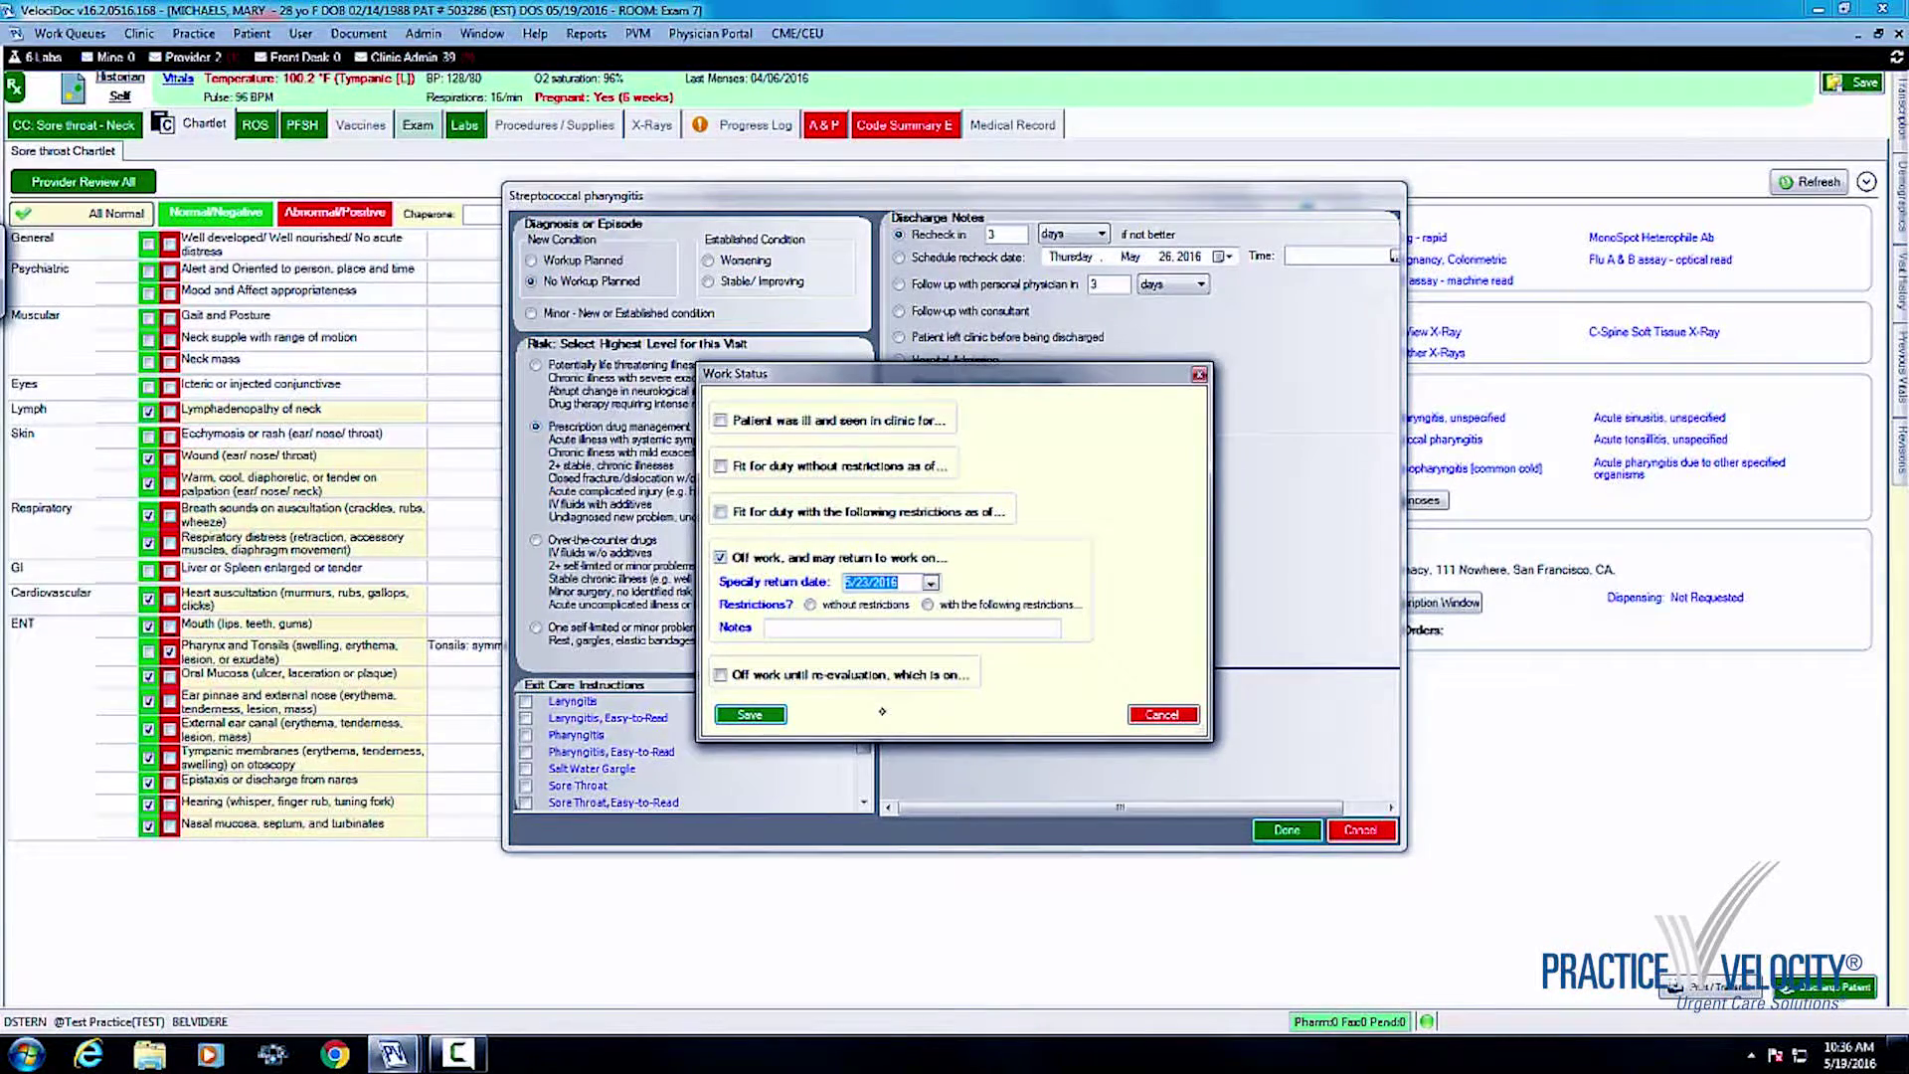
click(753, 715)
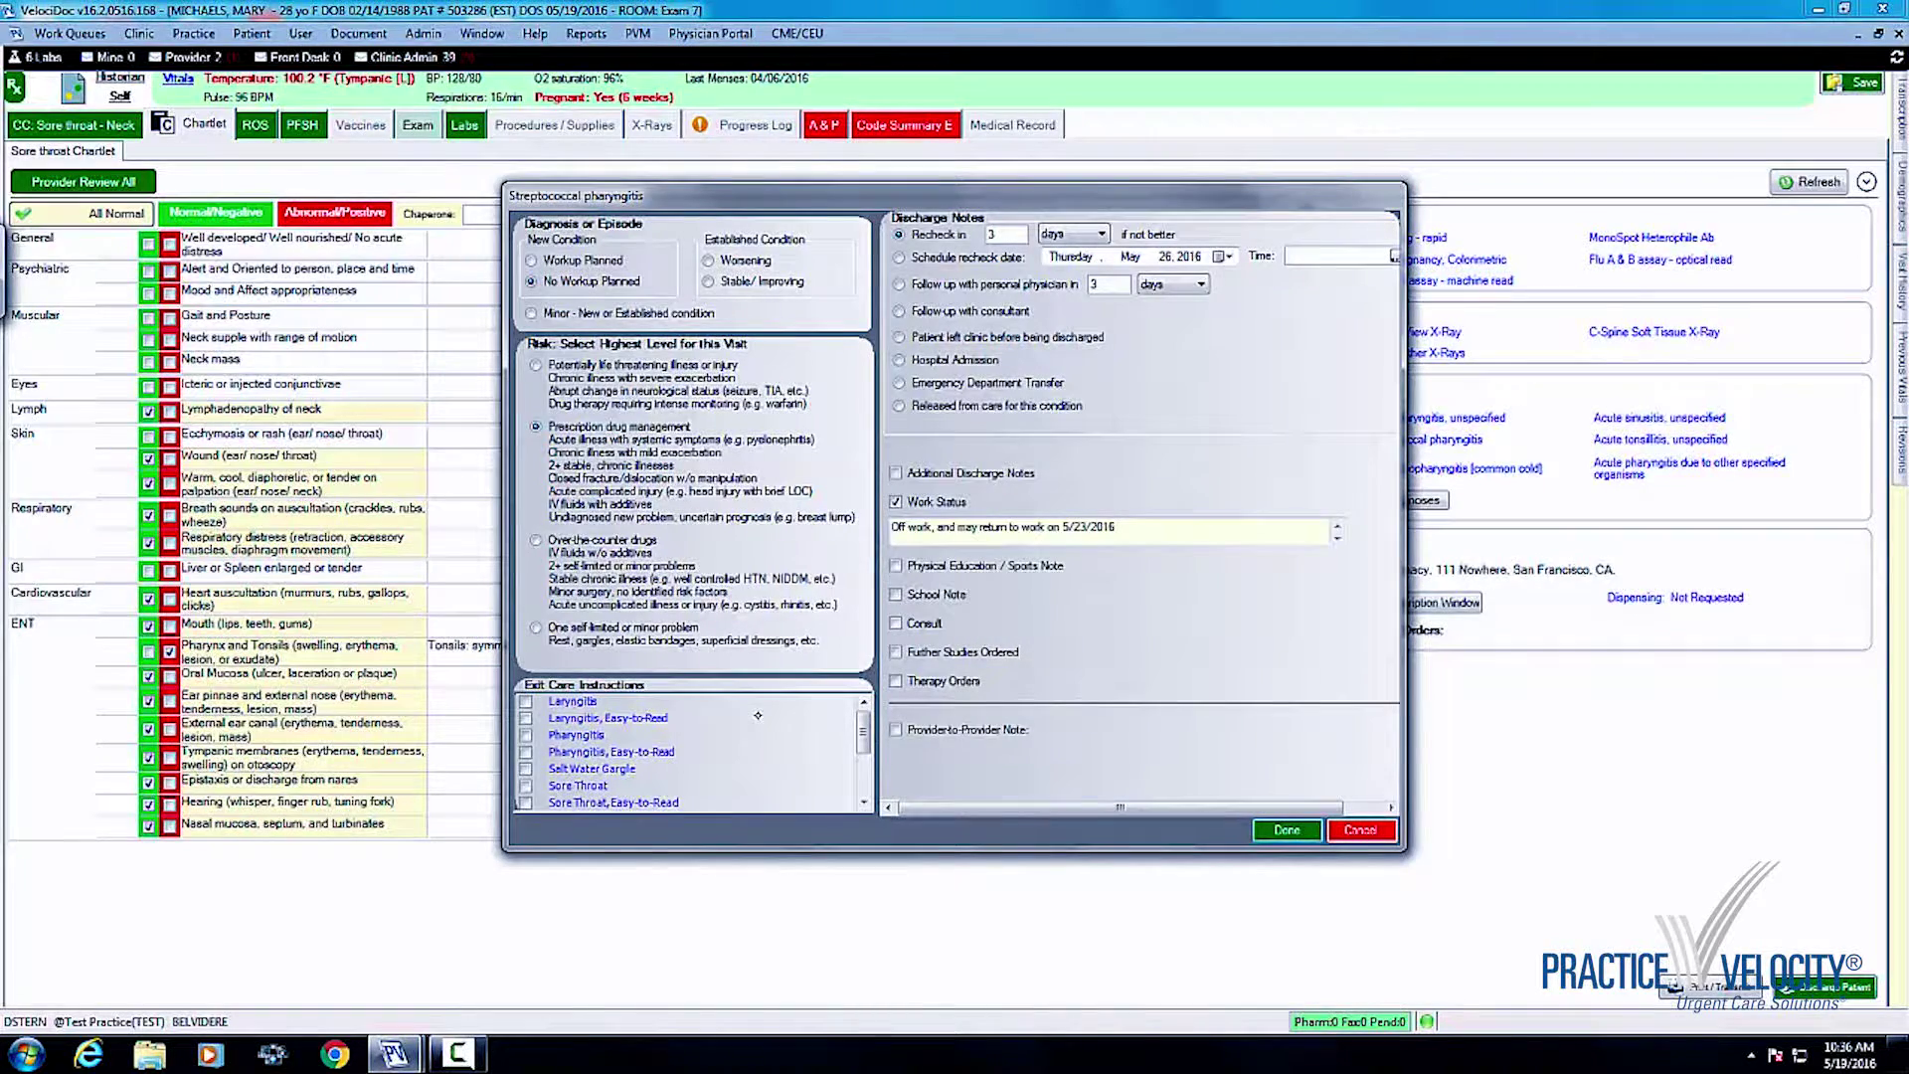
click(1287, 829)
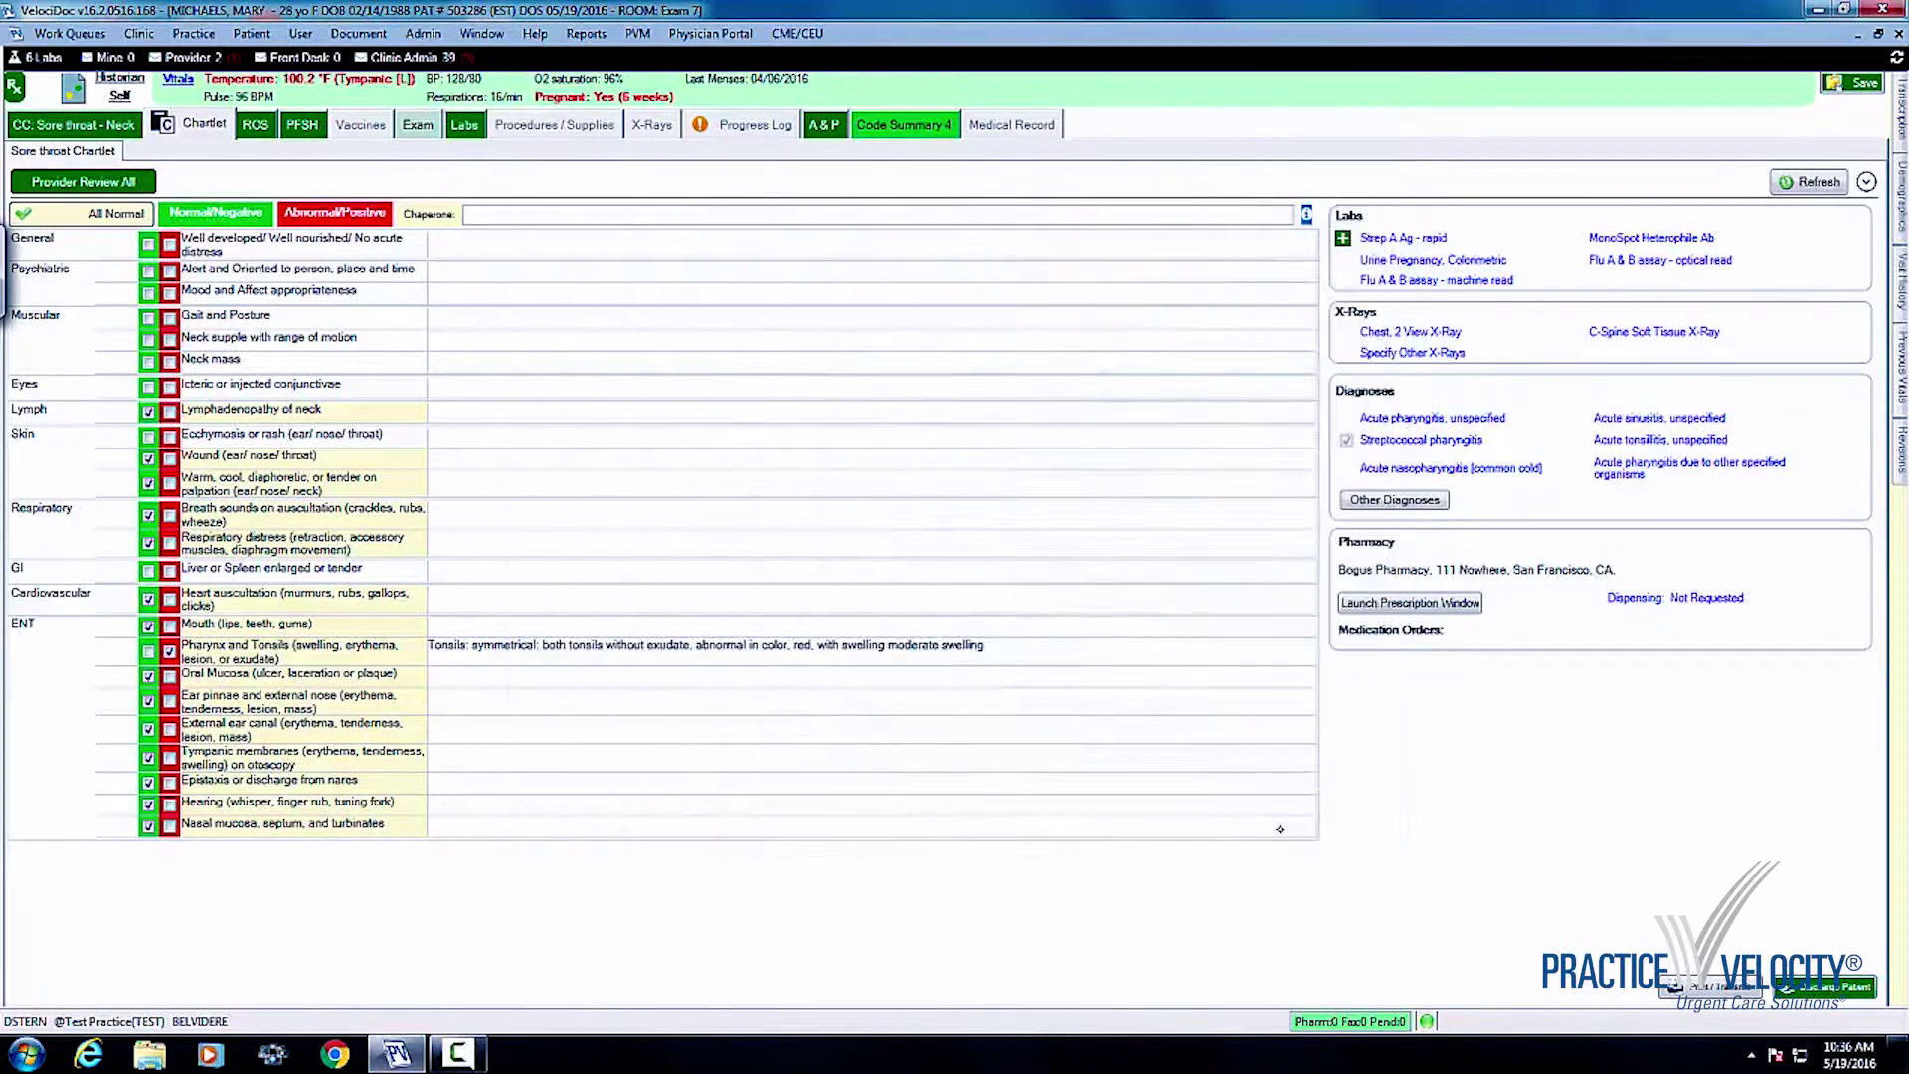
Step: Start a prescription and pick penicillin V potassium 500 mg, 2 tablets BID #40, from the Doctor's List
click(1432, 602)
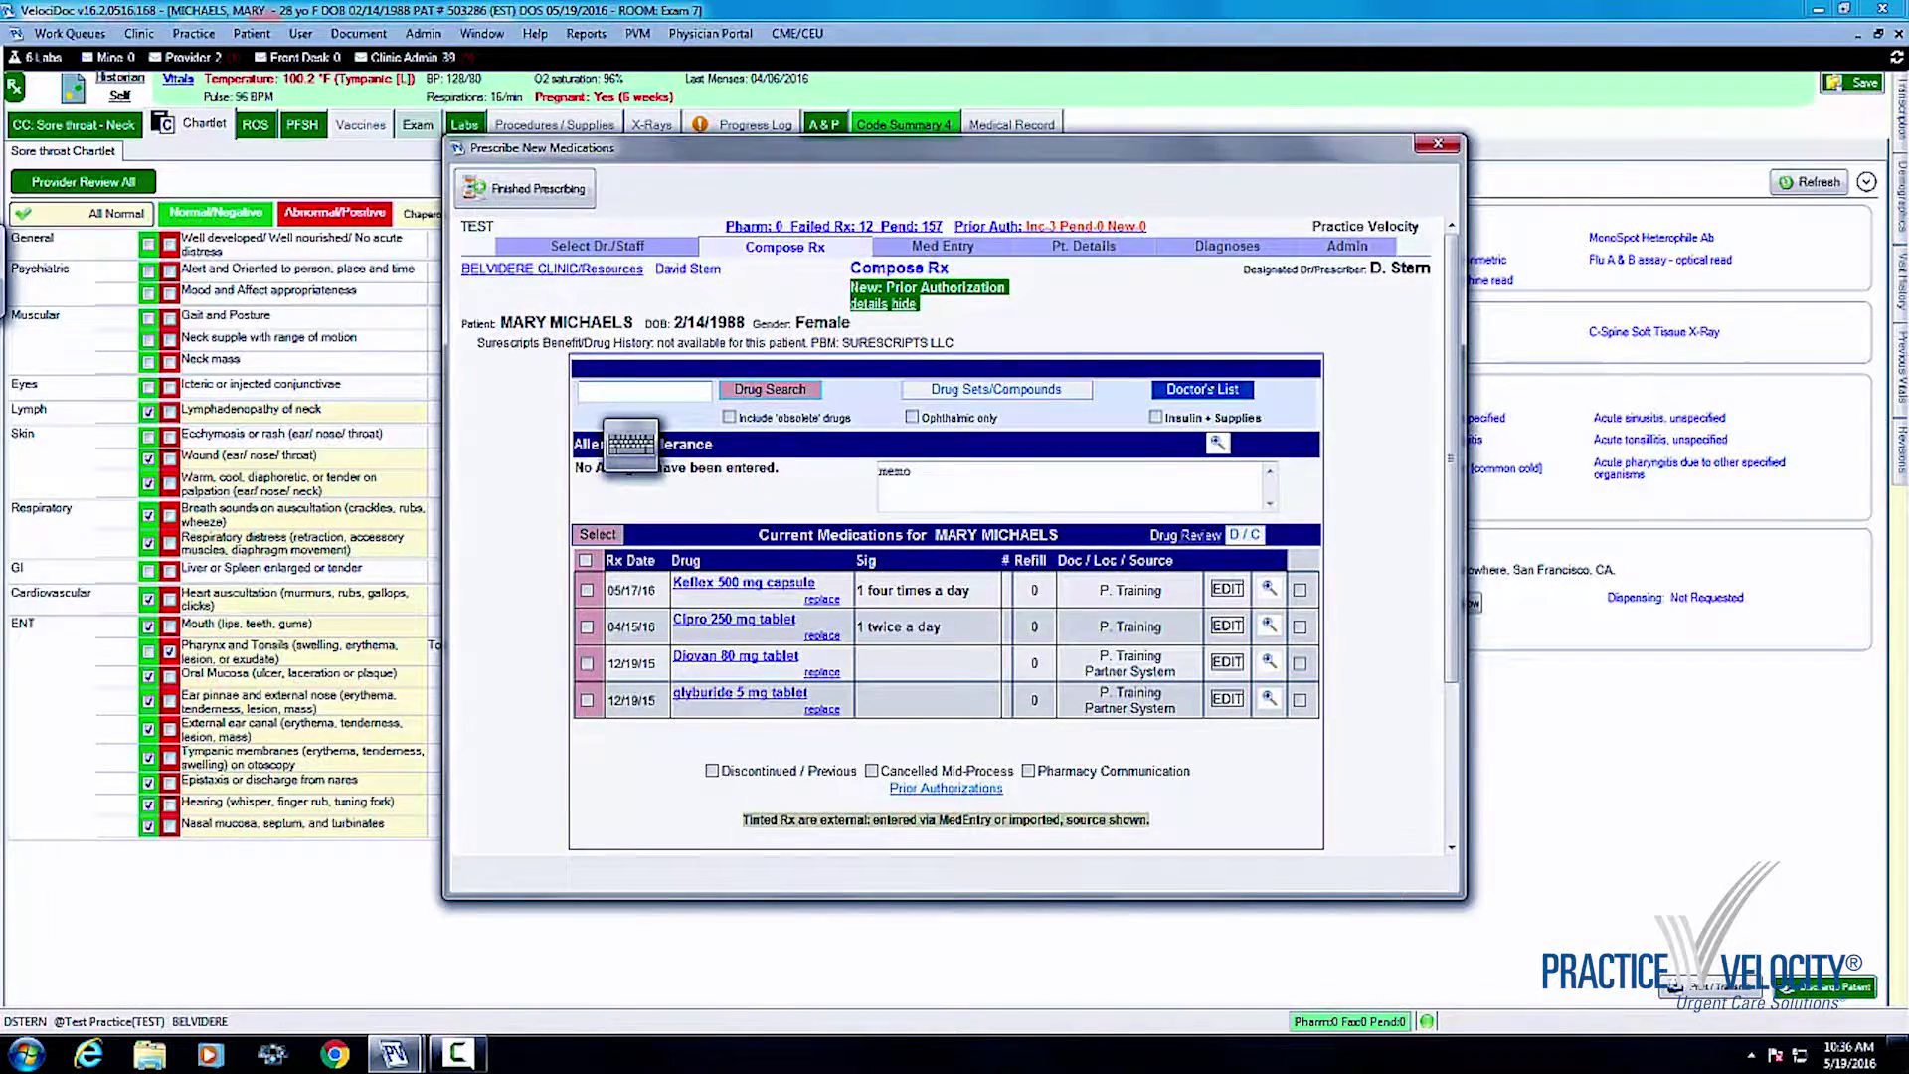
click(1225, 392)
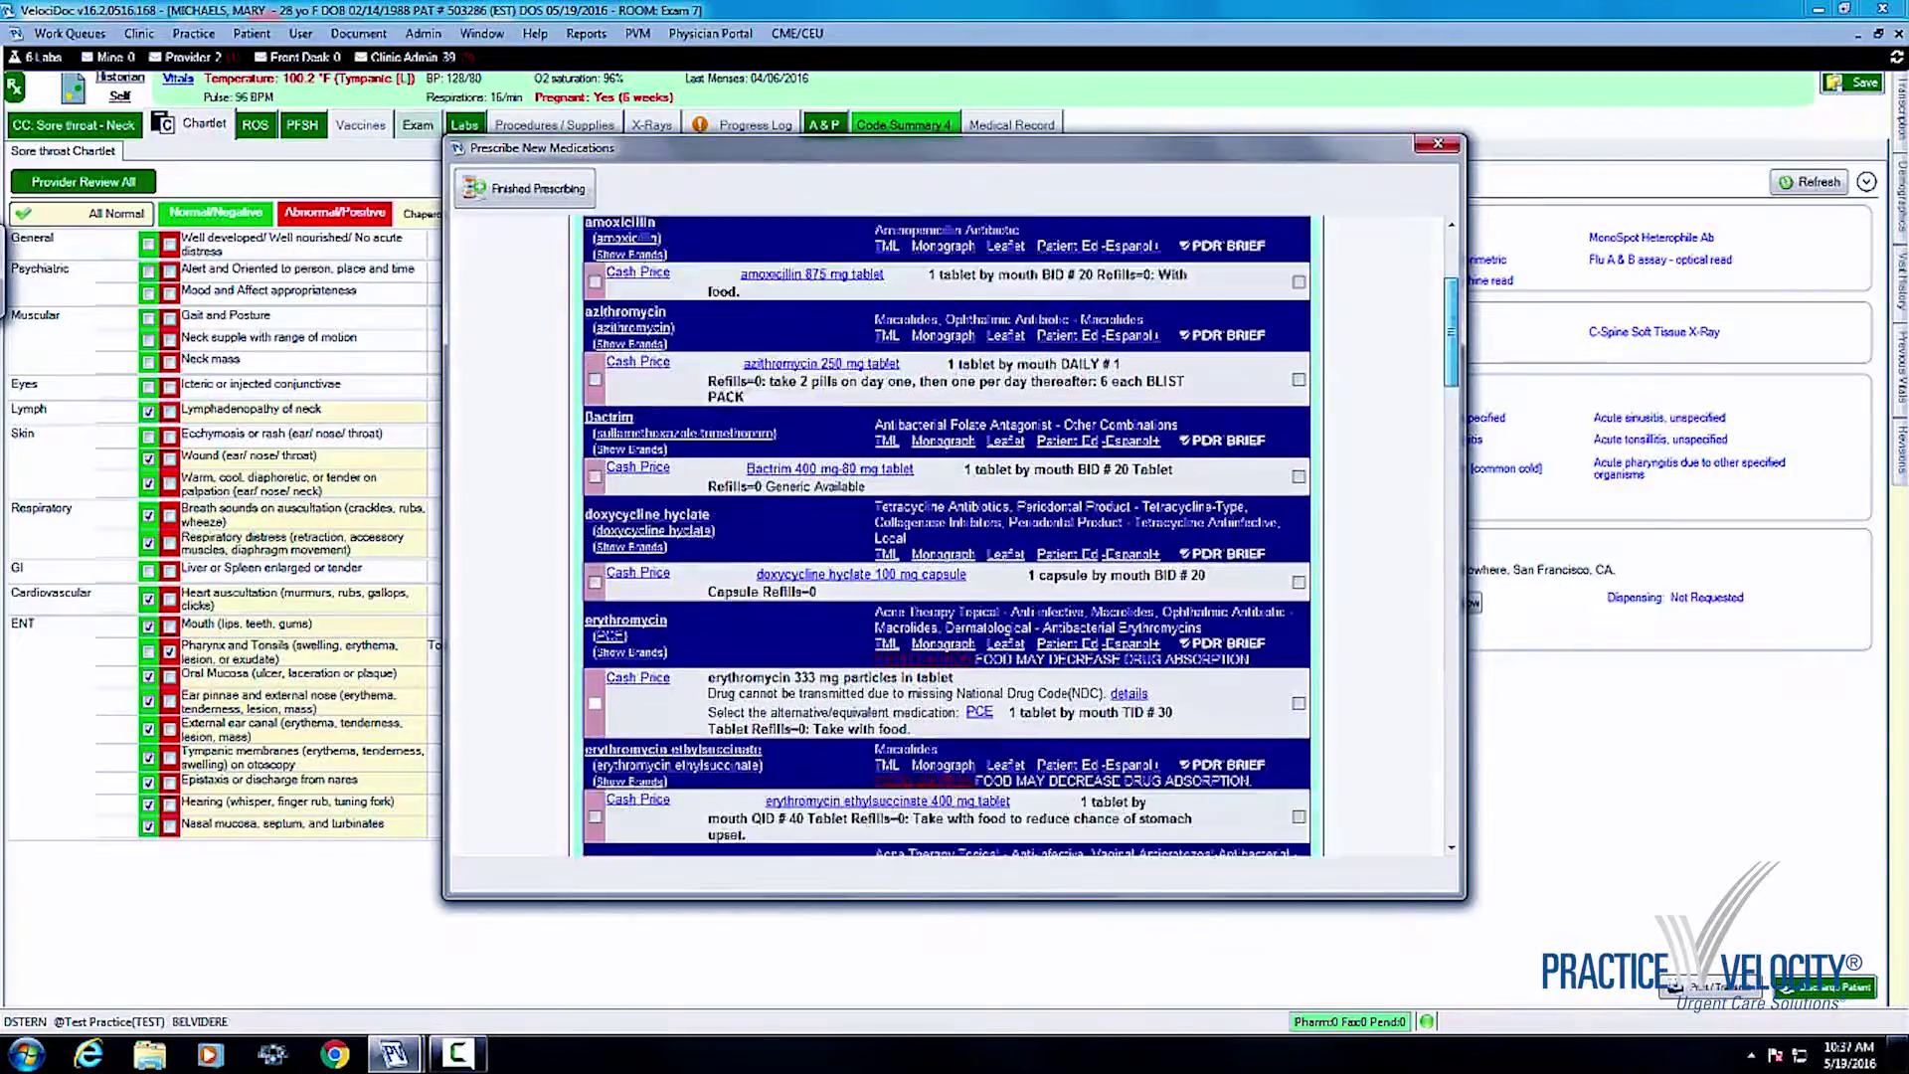
scroll(945, 537, down, 15)
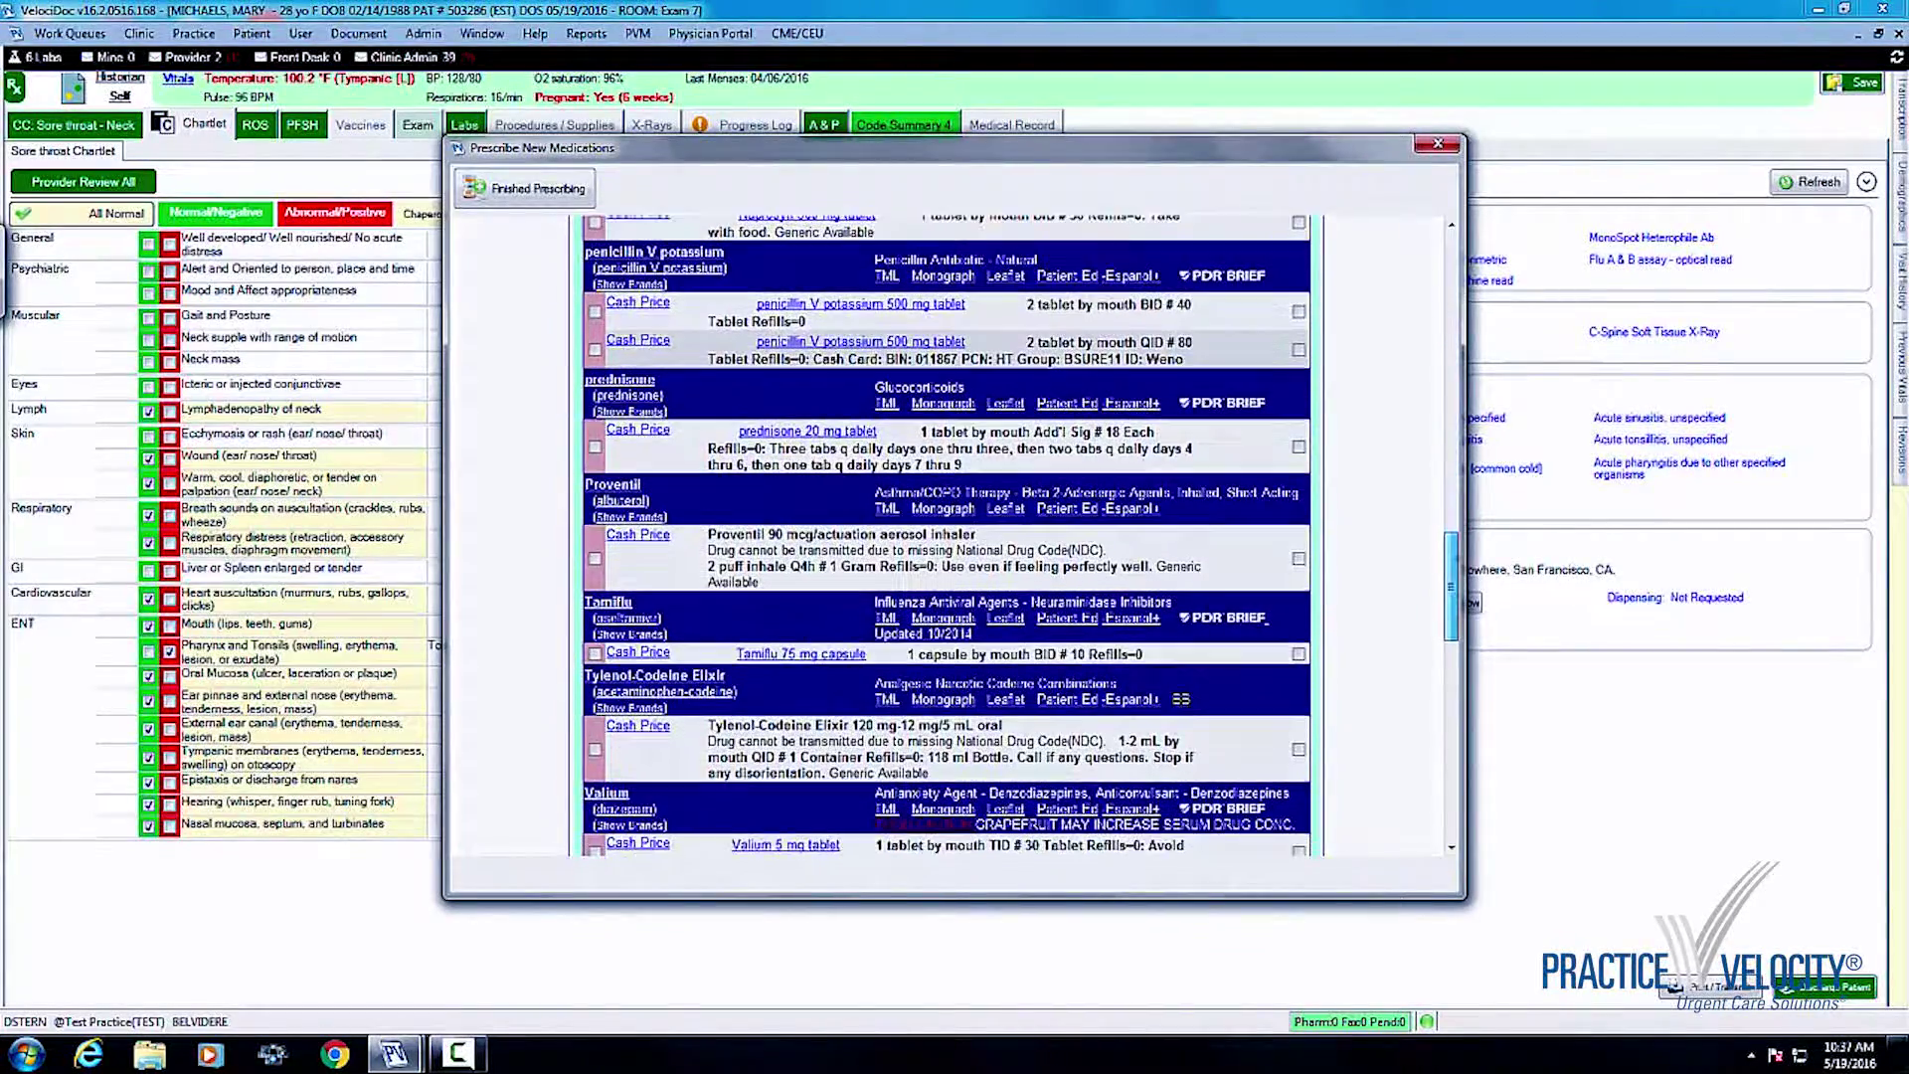
scroll(945, 537, up, 3)
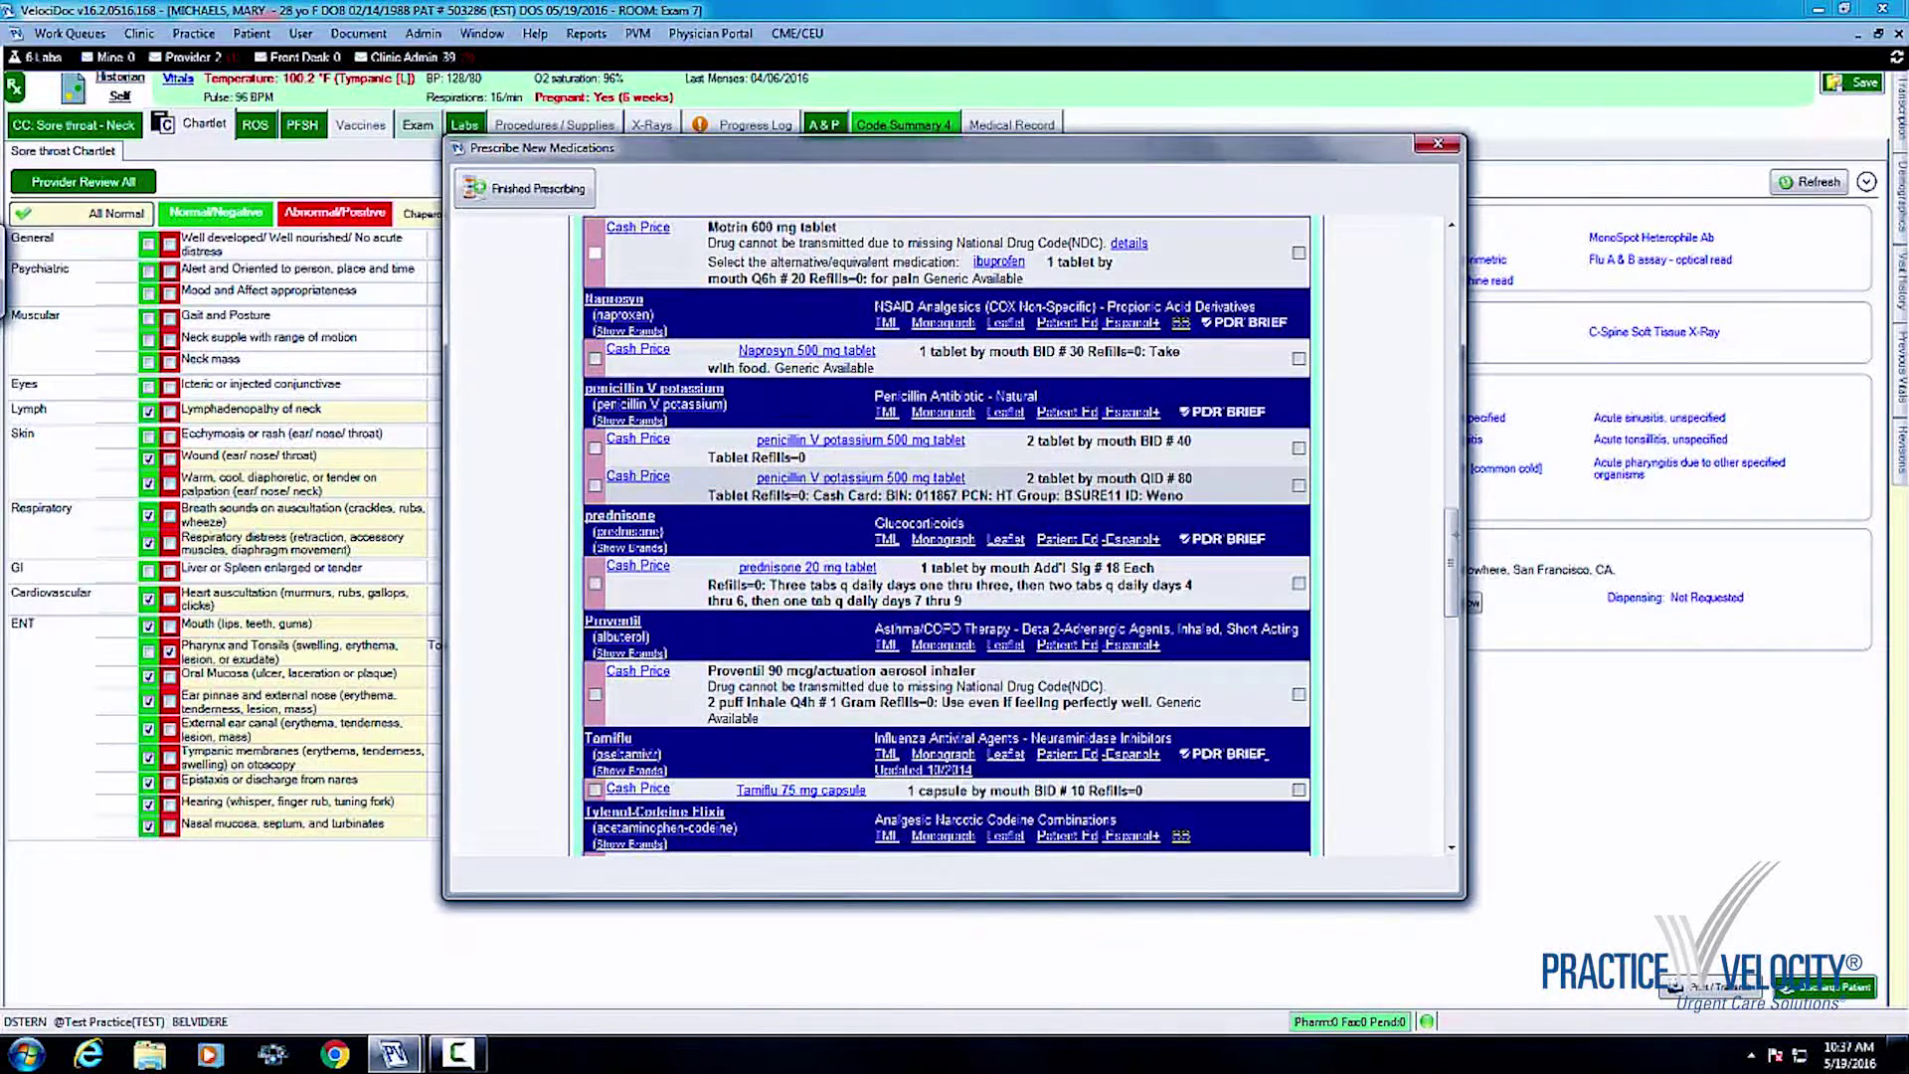
click(861, 439)
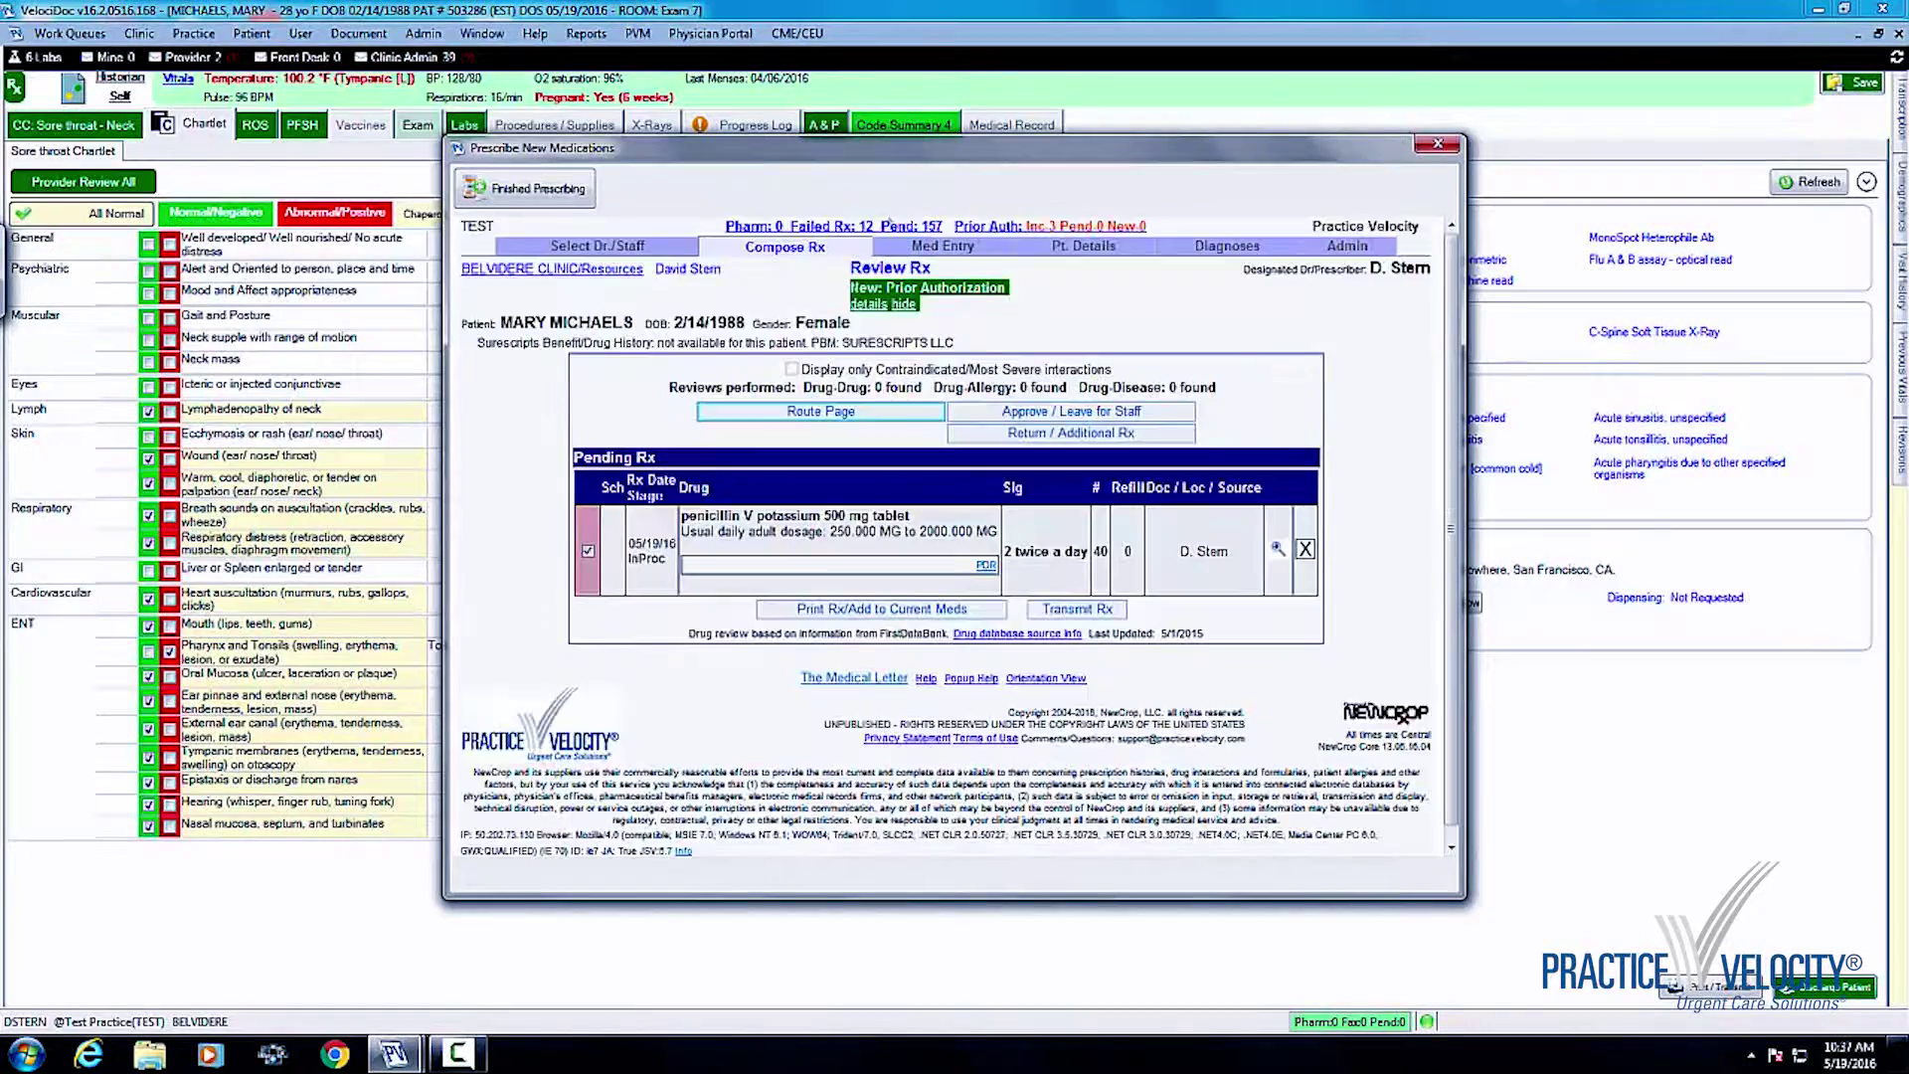
Step: Transmit the penicillin prescription to Bogus Pharmacy and finish prescribing
click(1076, 610)
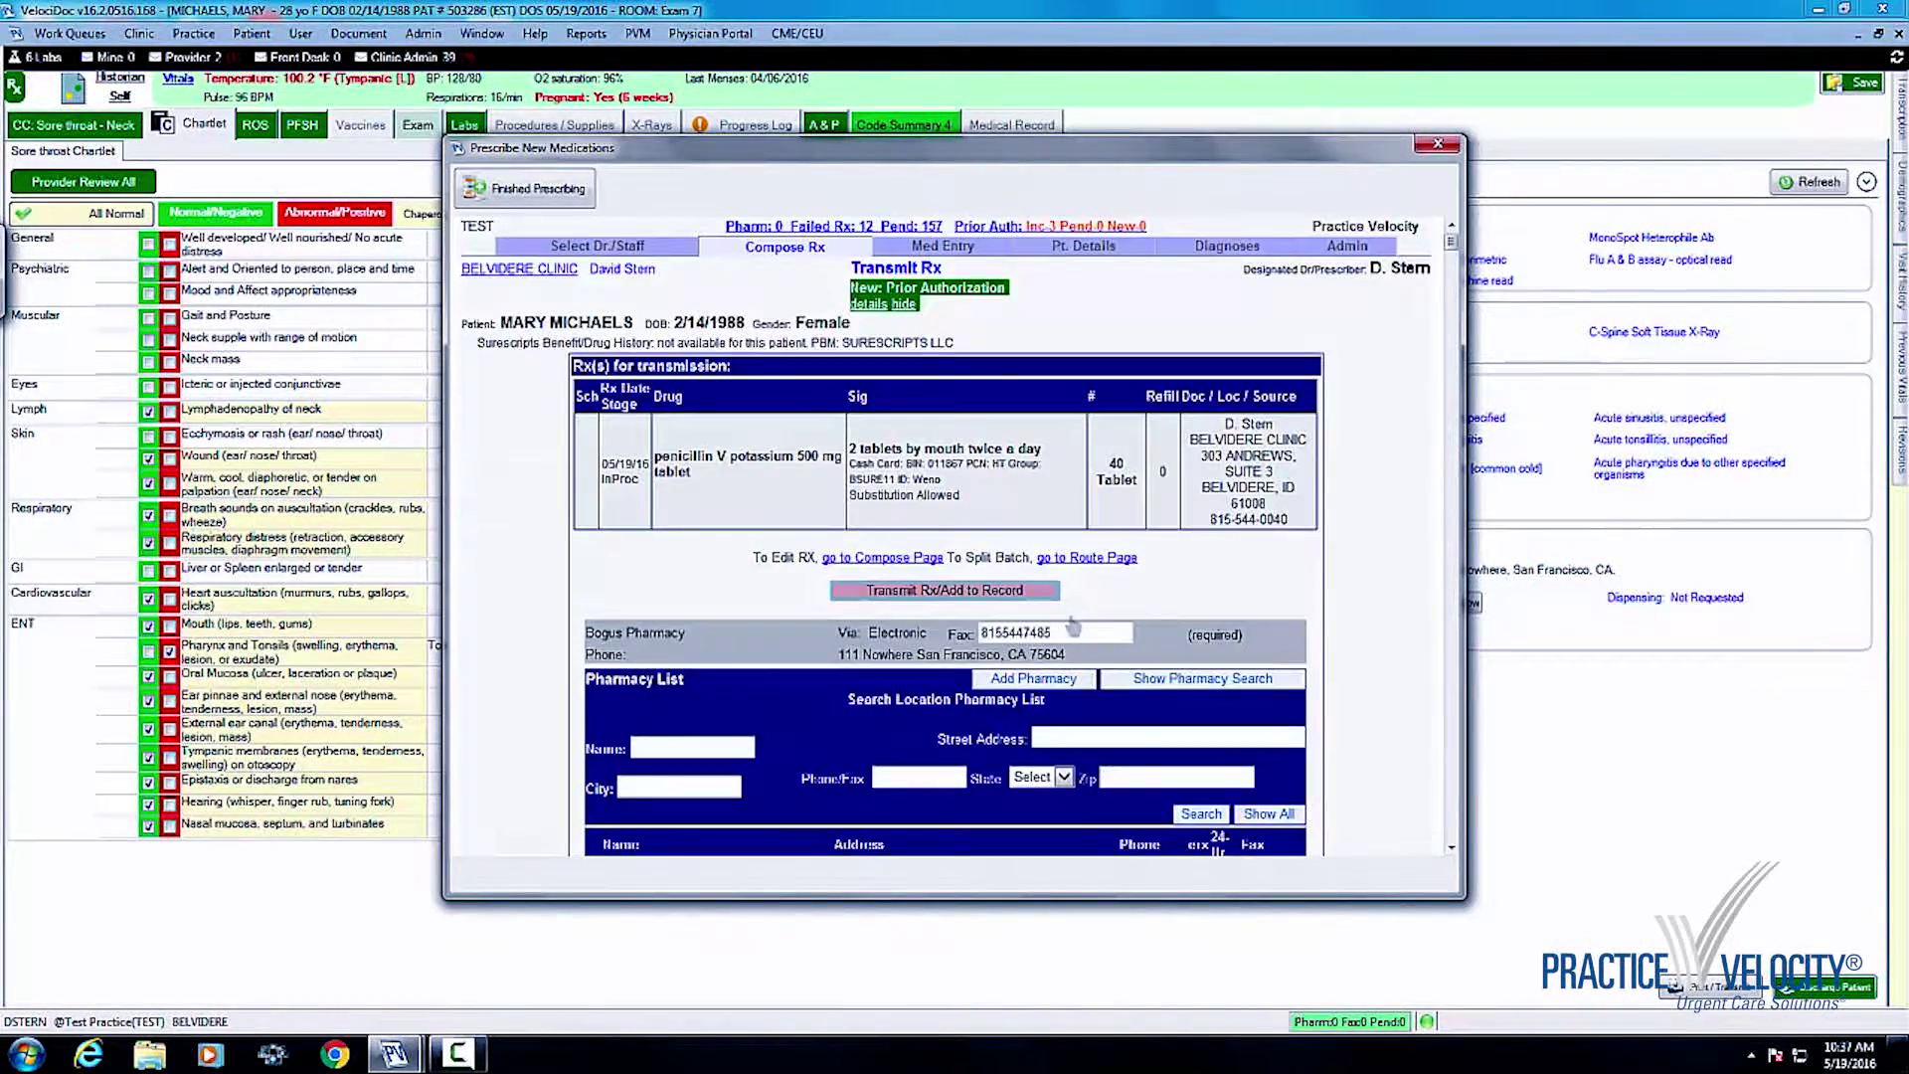
click(915, 580)
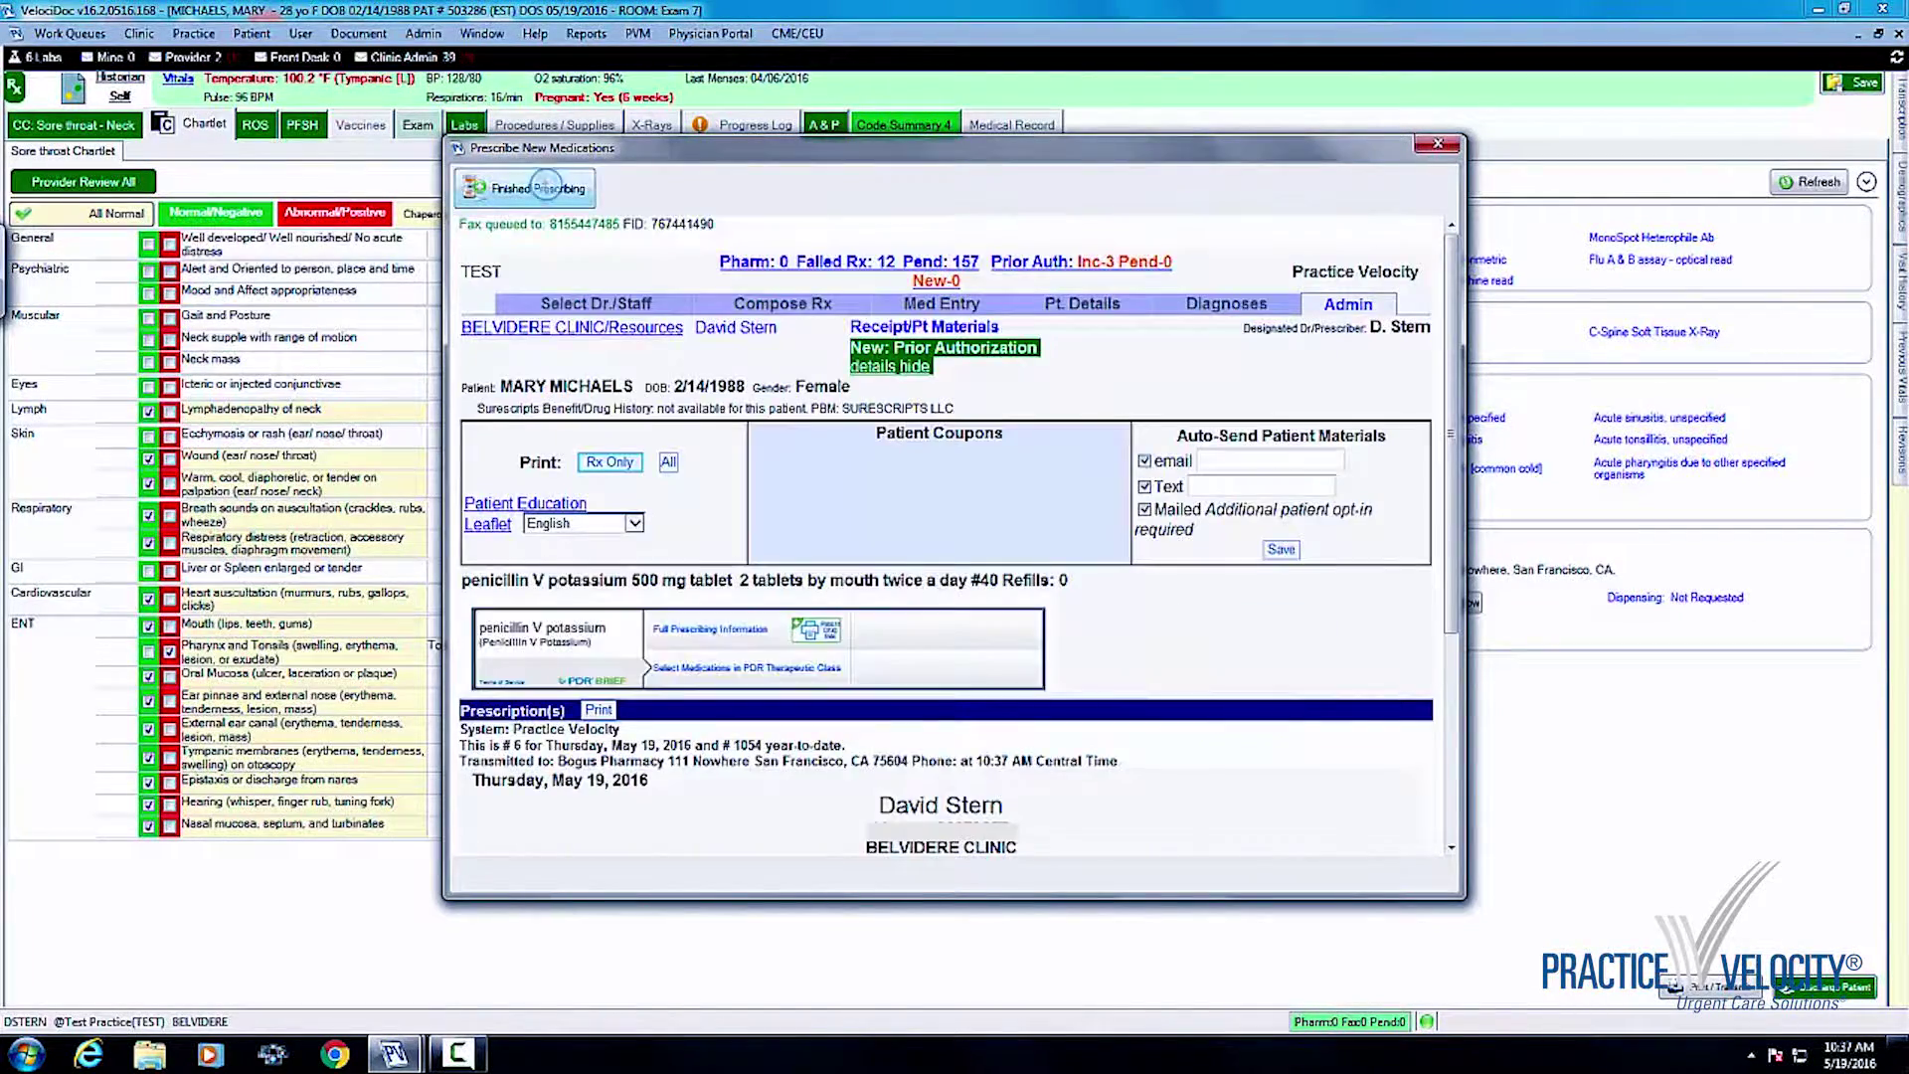
click(543, 188)
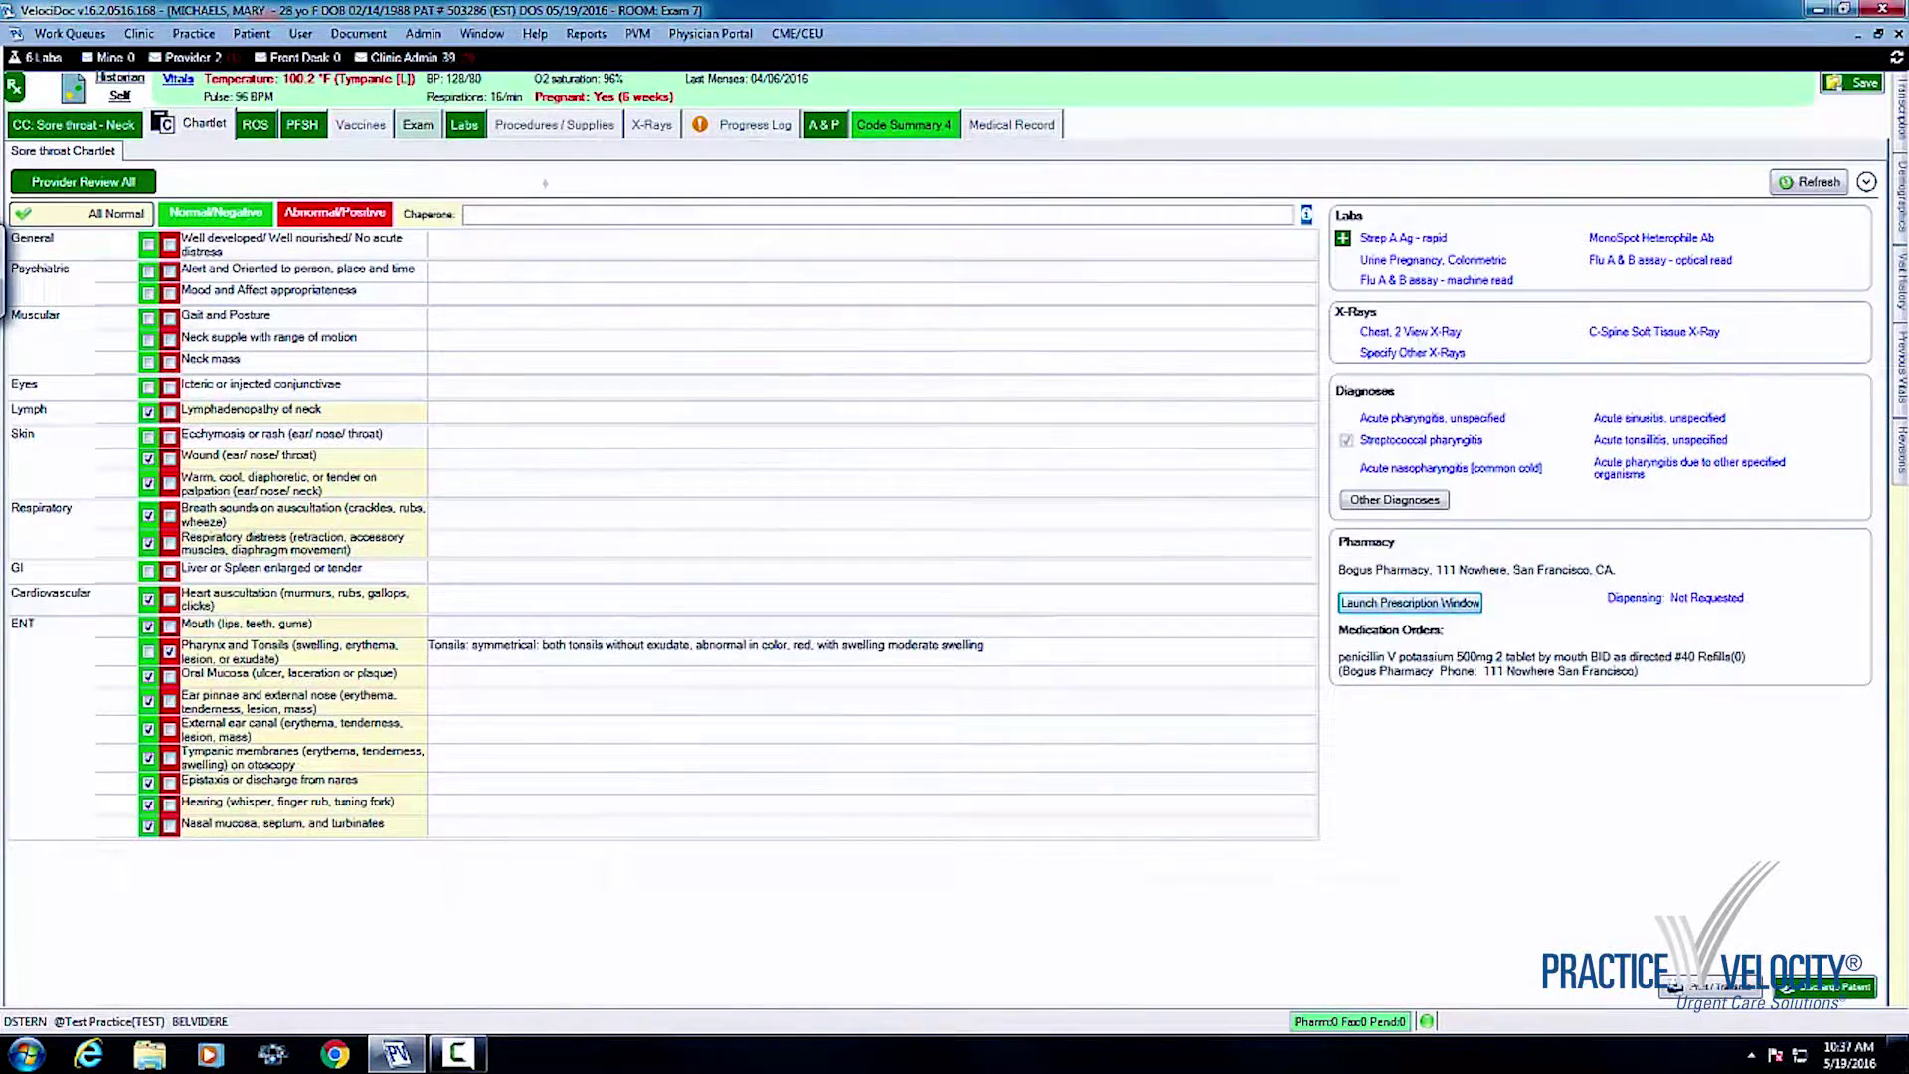